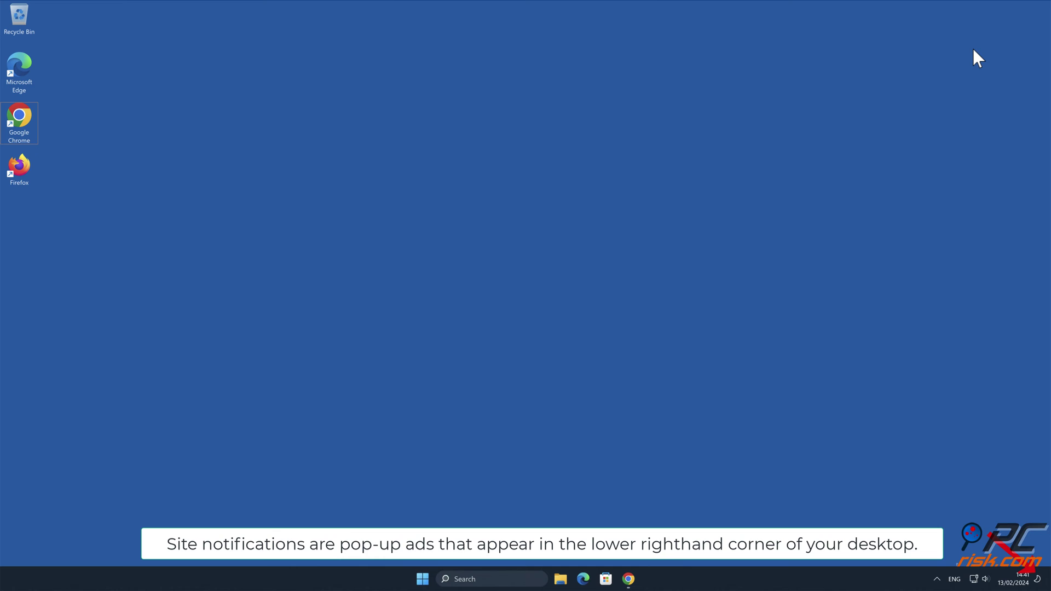
Bring up Chrome on the install1check.com page asking to show notifications
click(628, 579)
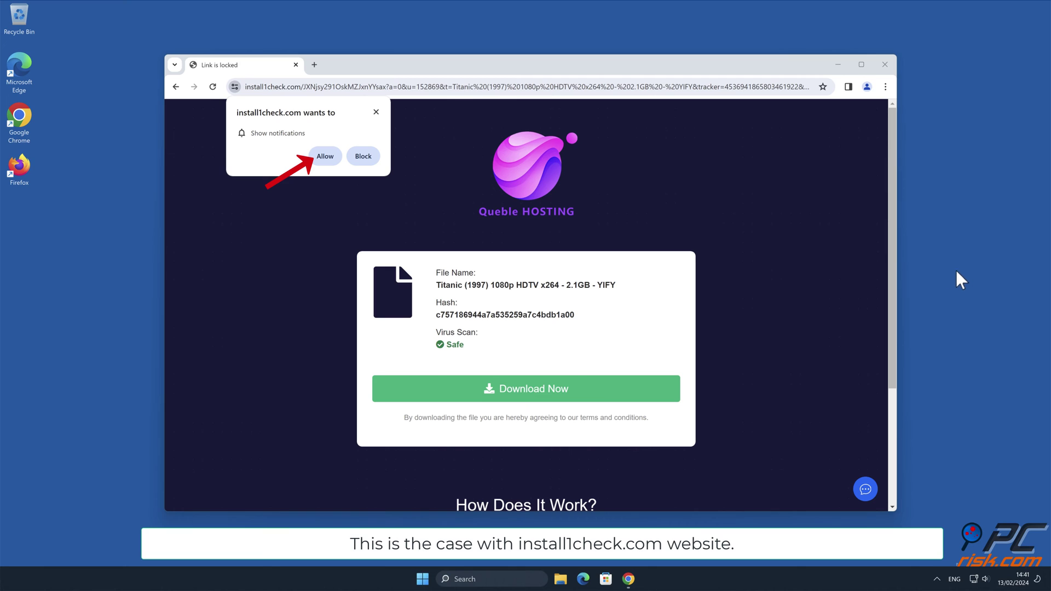
Allow notifications from install1check.com and close the Chrome window
click(324, 156)
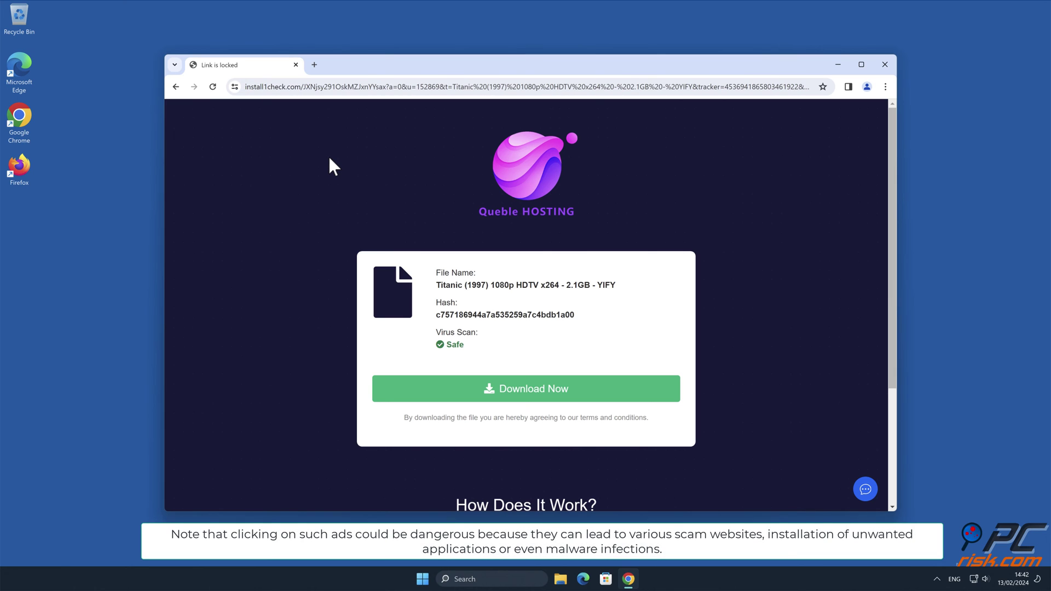
click(884, 64)
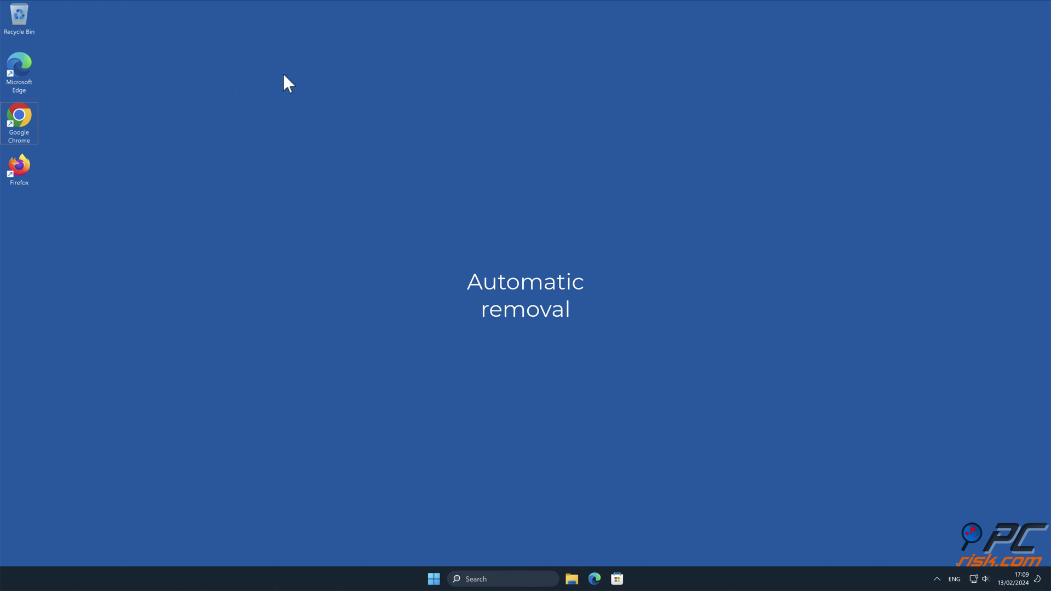
double_click(21, 122)
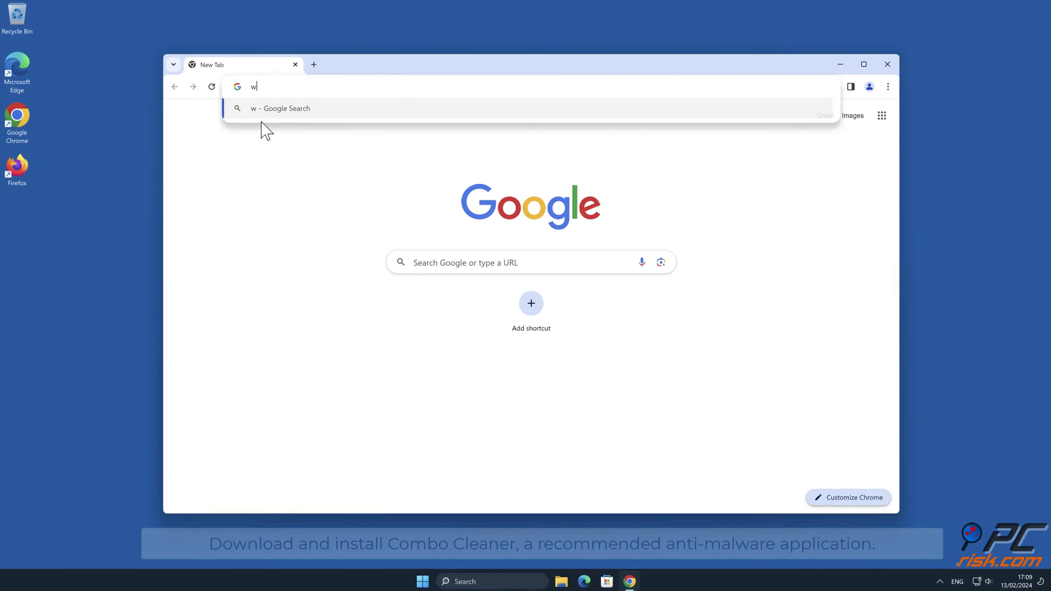
text(www.comb)
text(ocl)
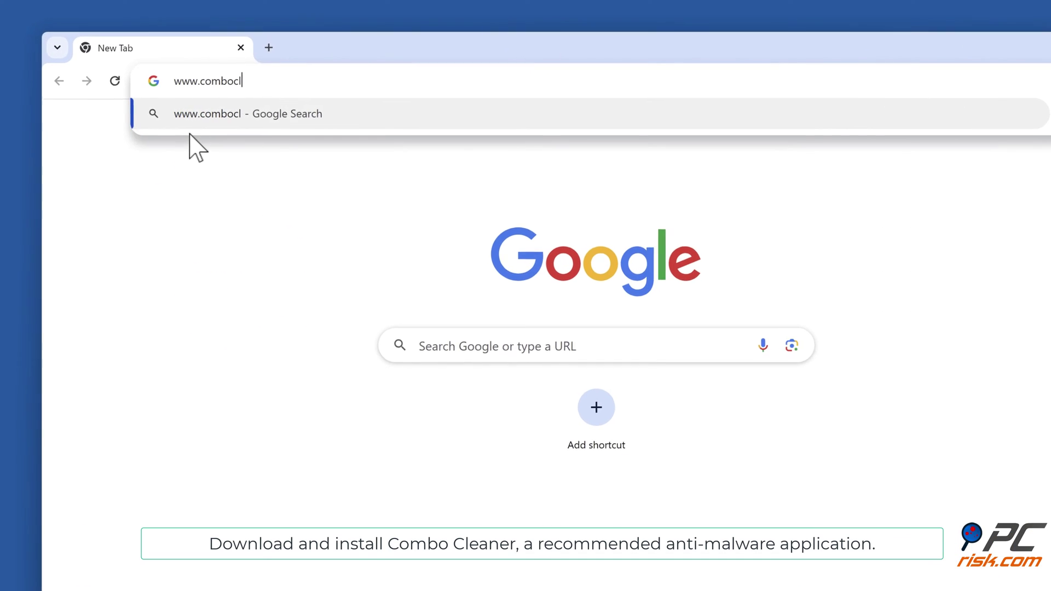
text(eaner.com)
key(Return)
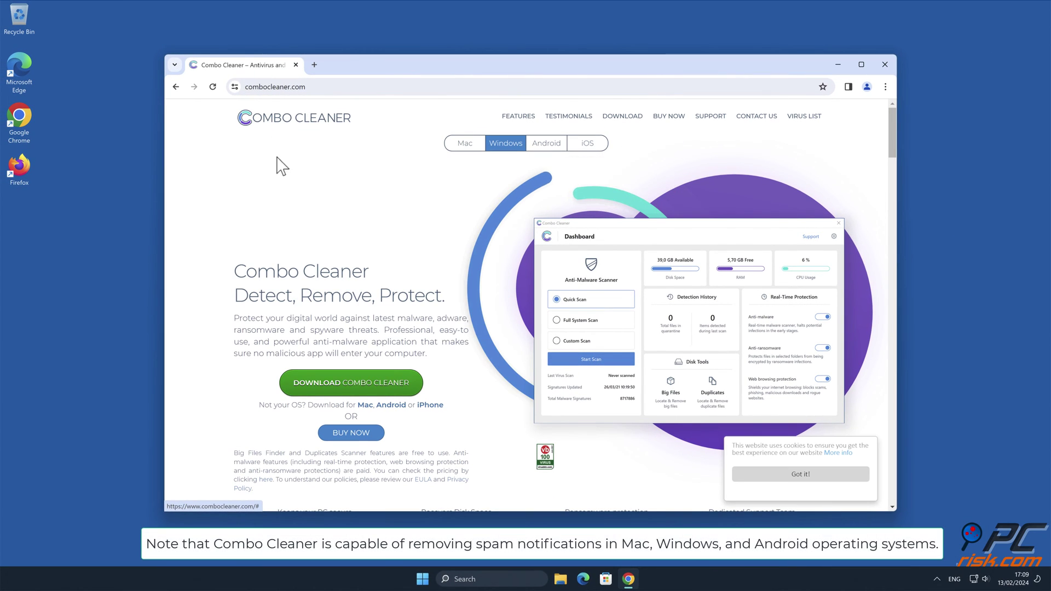
Download CCSetup.exe, approve the UAC prompt, and install and launch Combo Cleaner
click(409, 386)
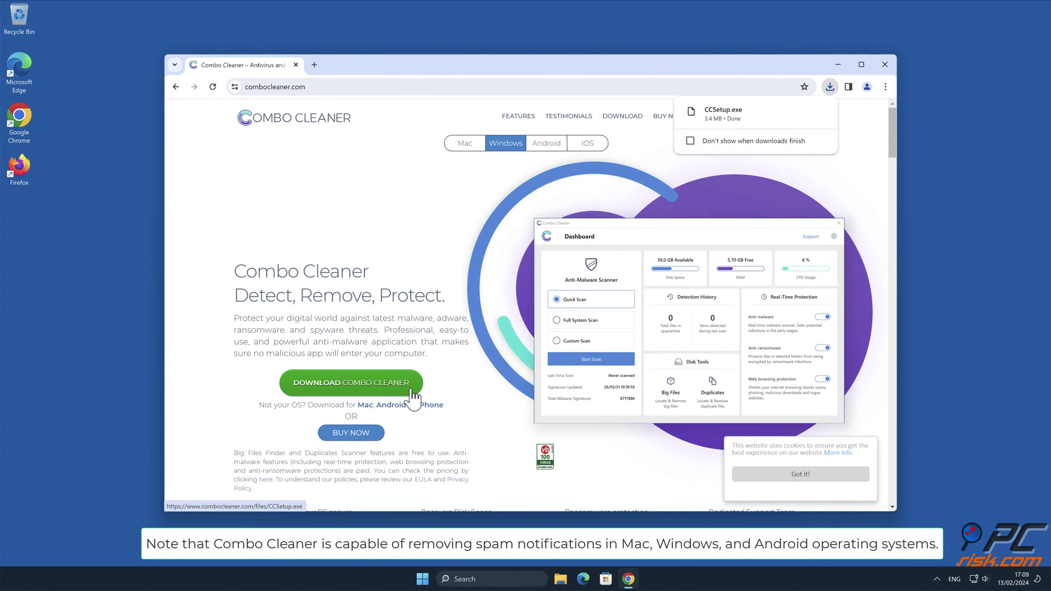
click(722, 110)
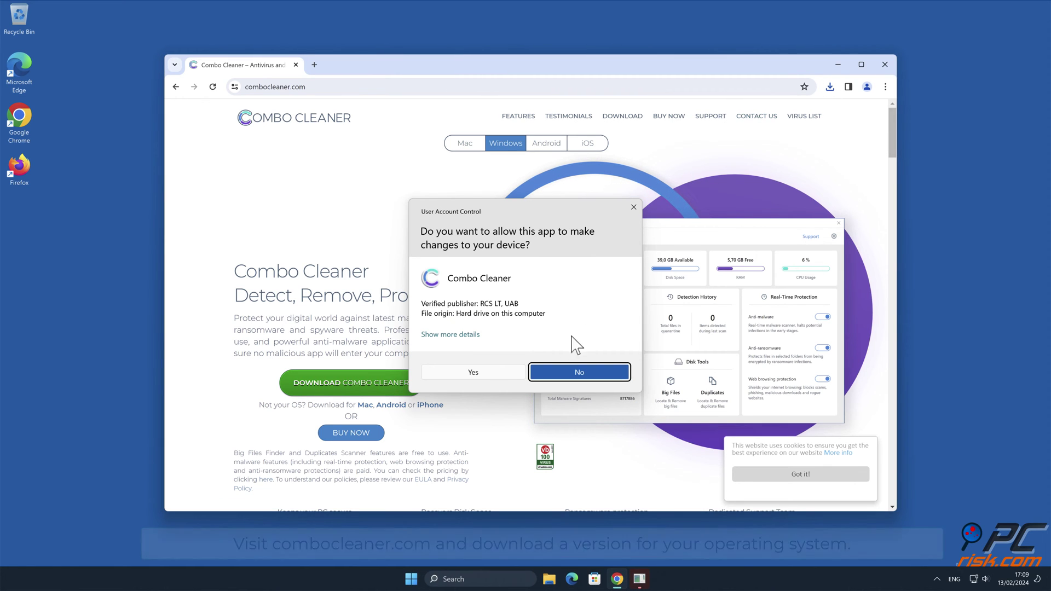
click(474, 373)
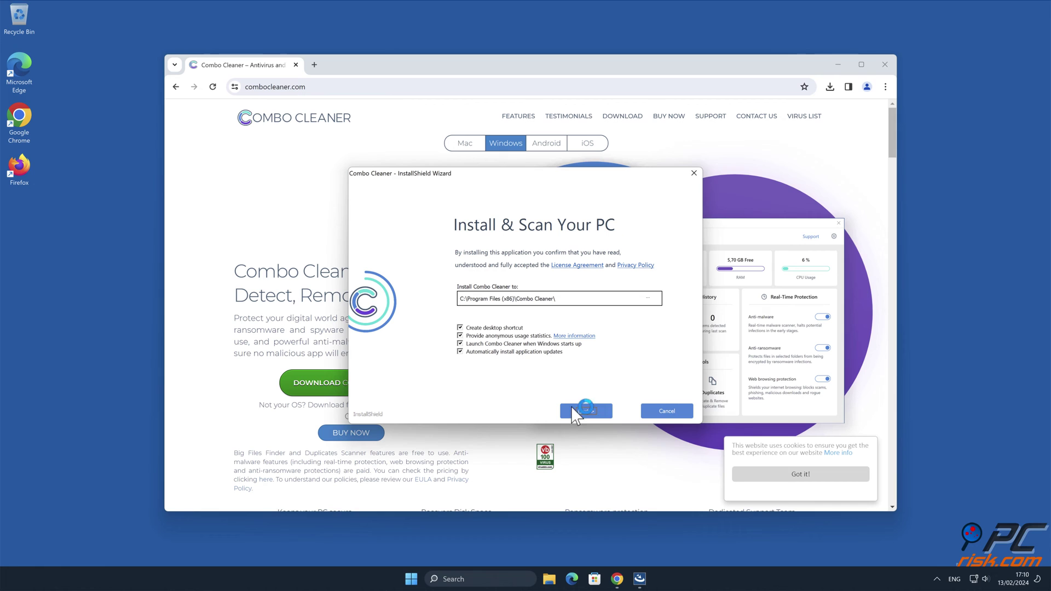
click(586, 411)
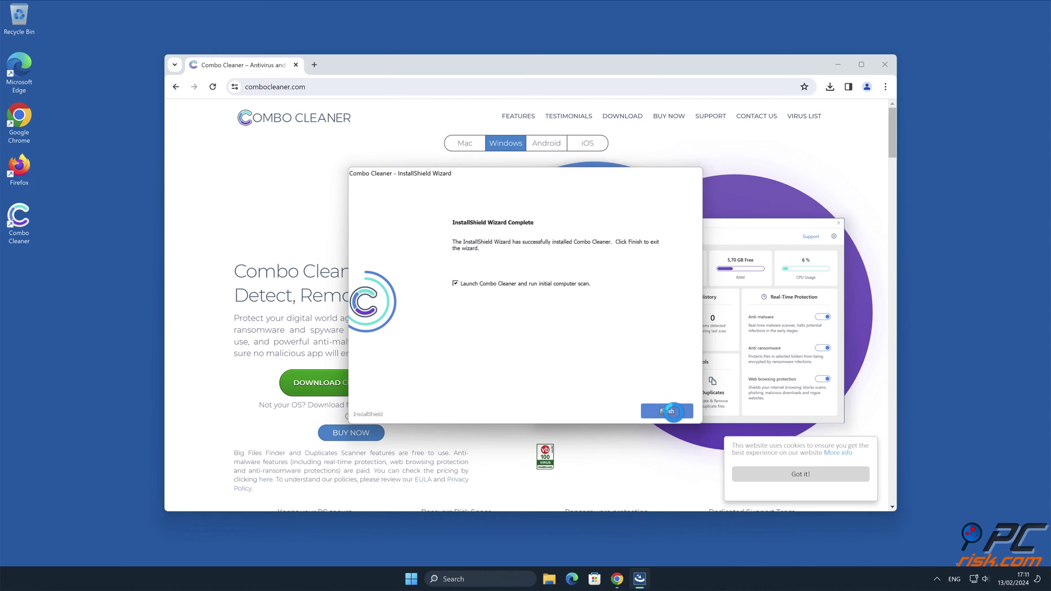
click(671, 410)
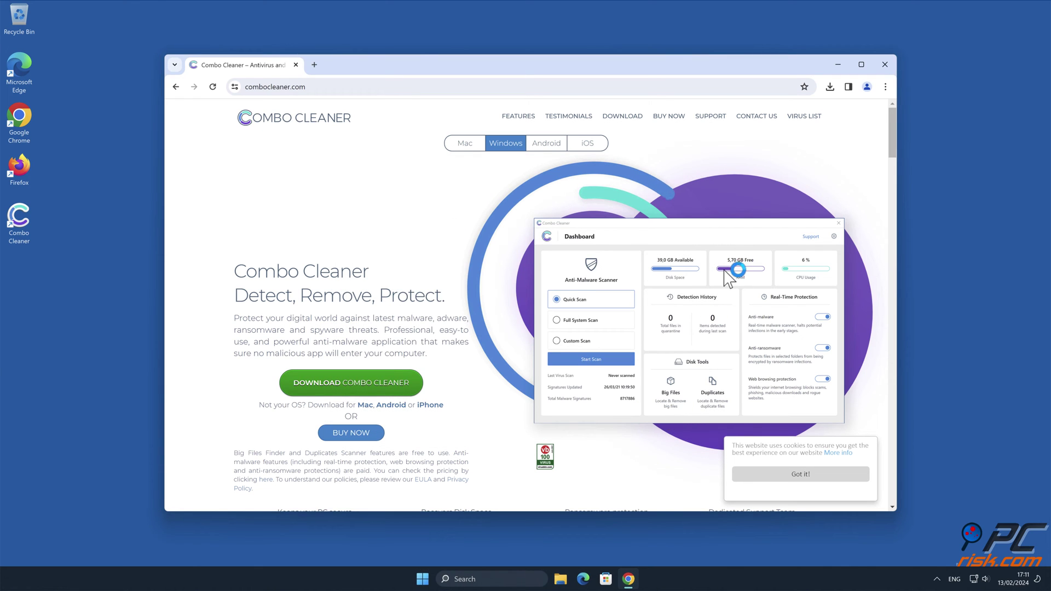
Close Chrome and activate the Combo Cleaner license via Remove all threats
click(884, 64)
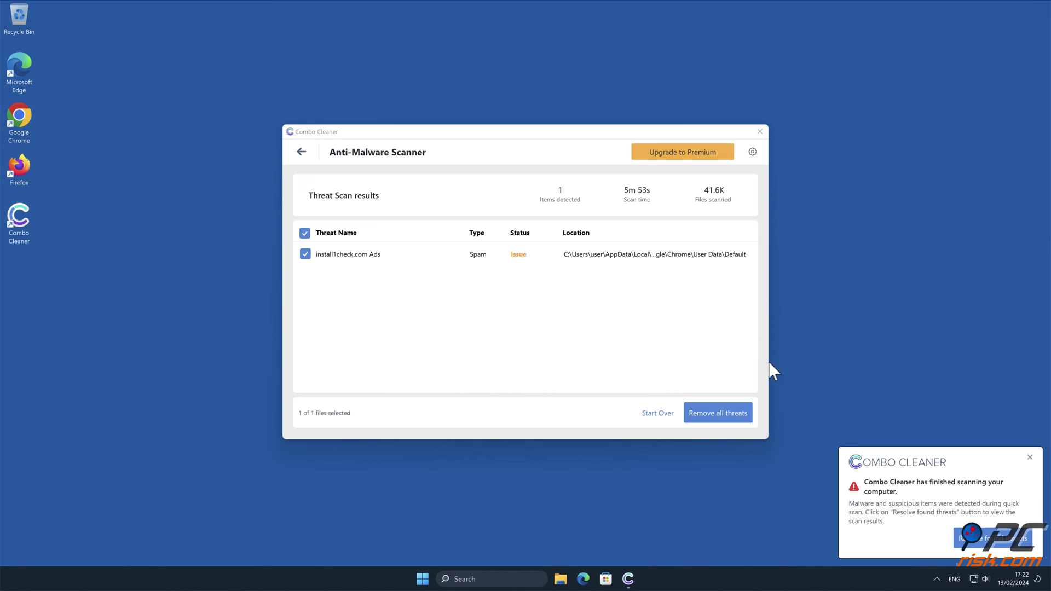
click(741, 415)
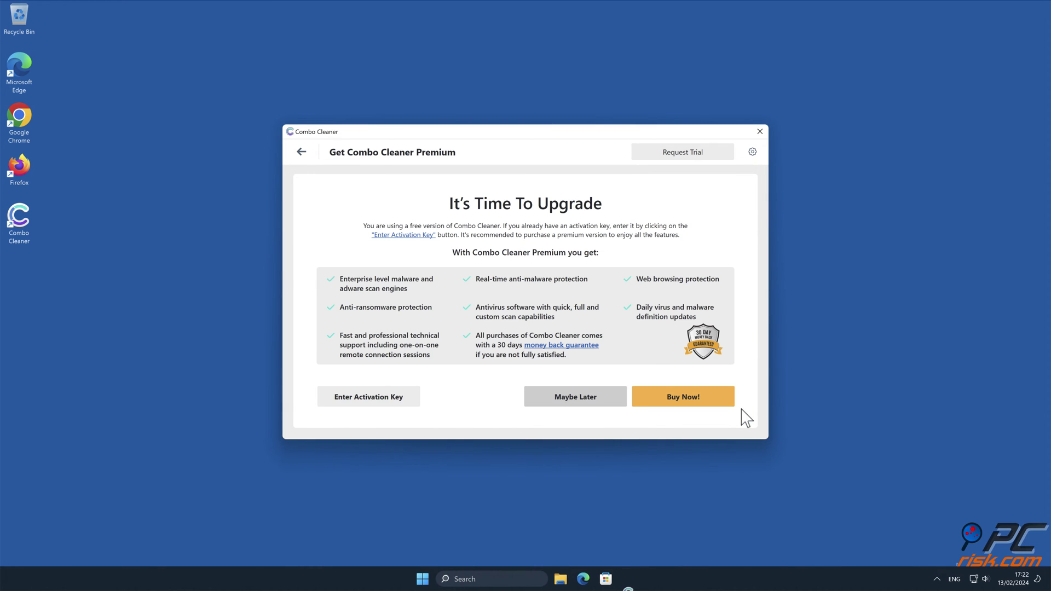
click(376, 397)
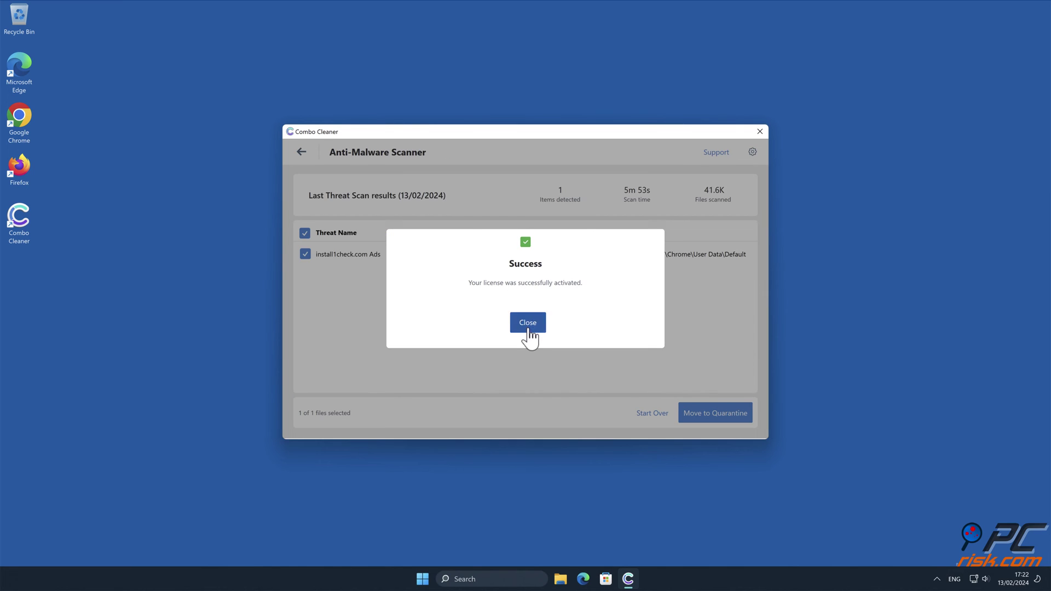
click(527, 323)
Quarantine the install1check.com Ads threat and close Combo Cleaner
click(727, 411)
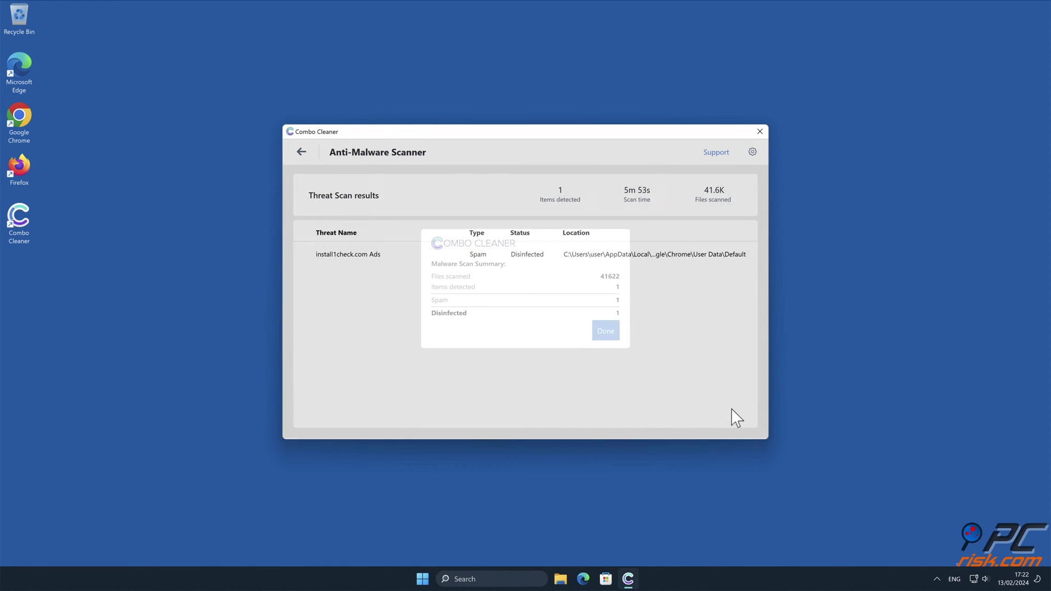
click(605, 331)
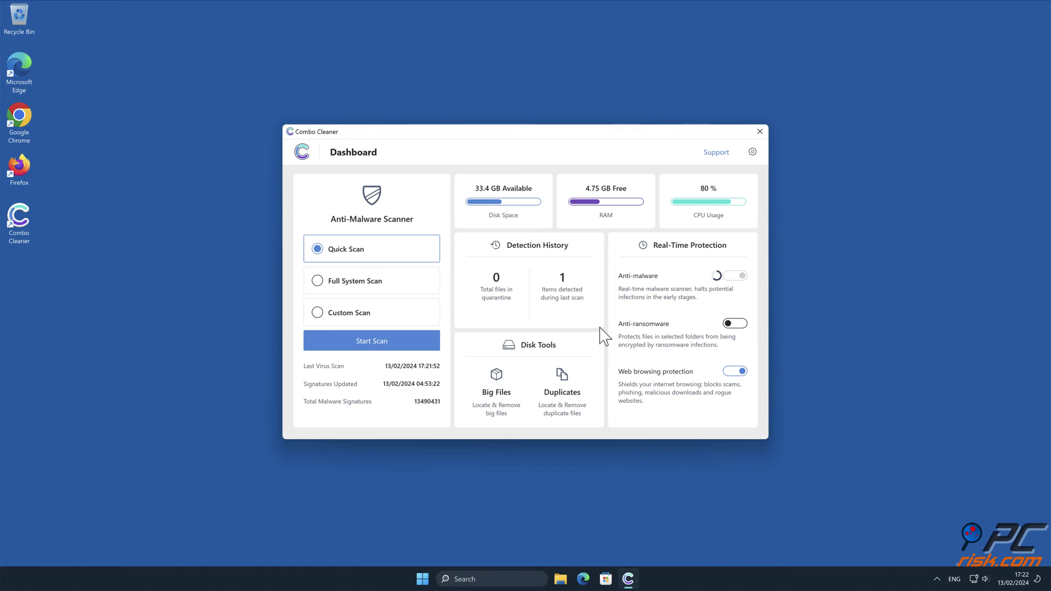
click(759, 131)
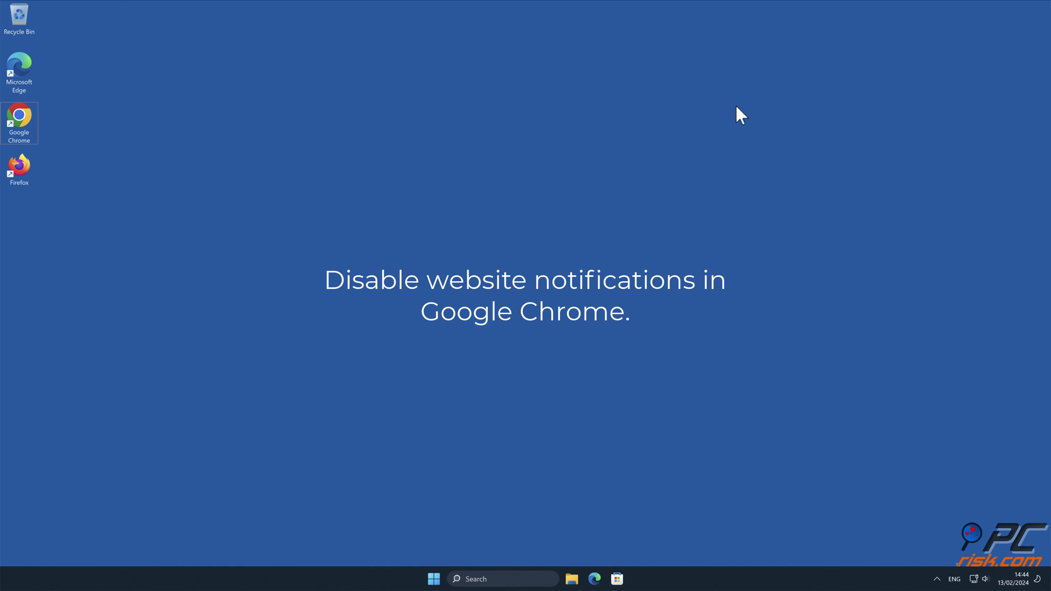
Relaunch Chrome and go to Settings > Privacy and security
double_click(18, 123)
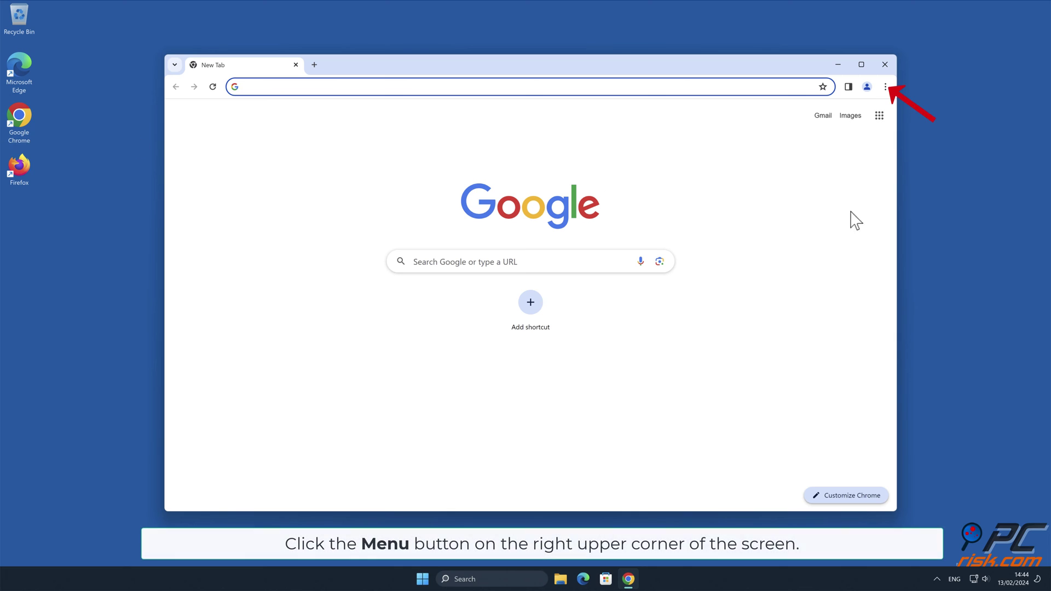
click(970, 223)
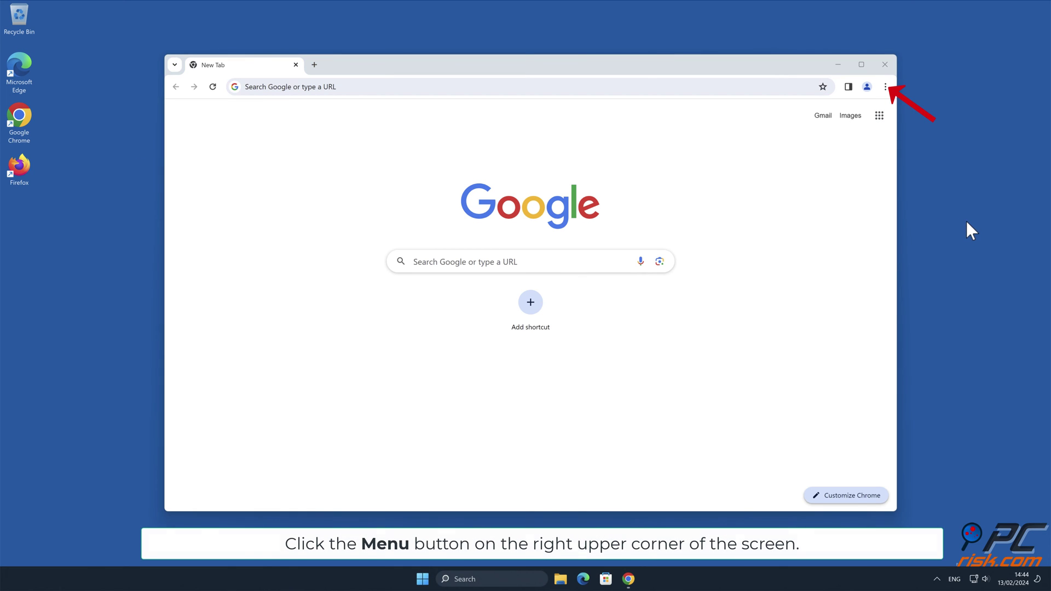
click(885, 87)
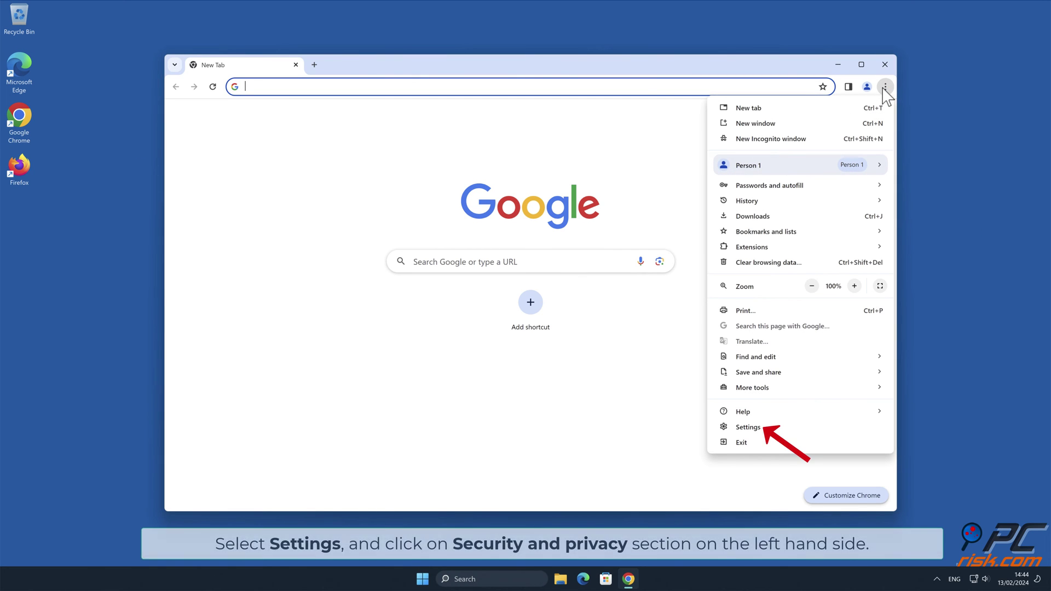
click(769, 430)
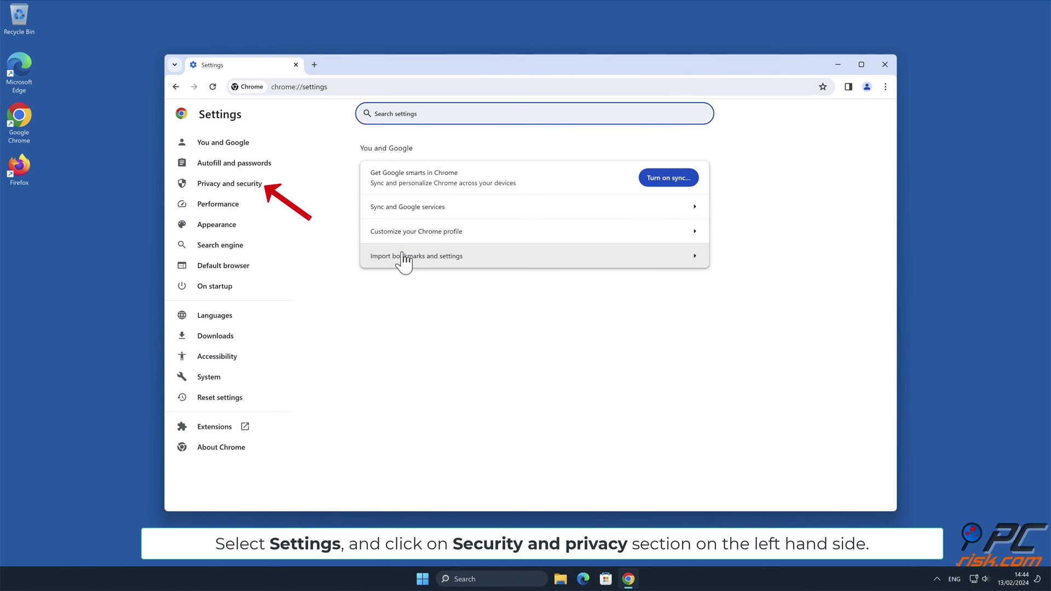
click(229, 184)
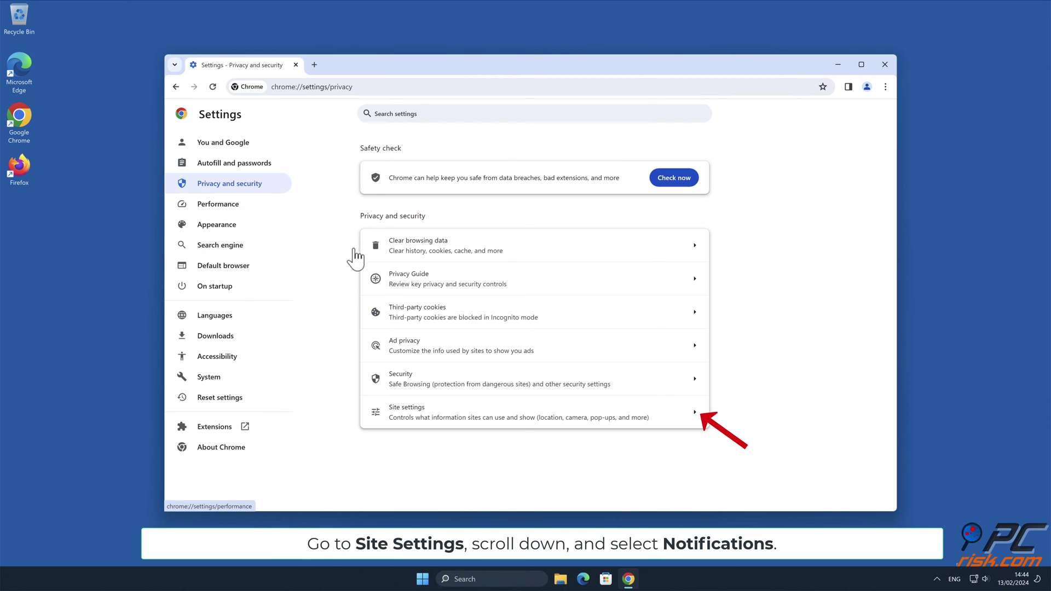
Remove install1check.com from Chrome's Site settings > Notifications list, then close Chrome
click(700, 421)
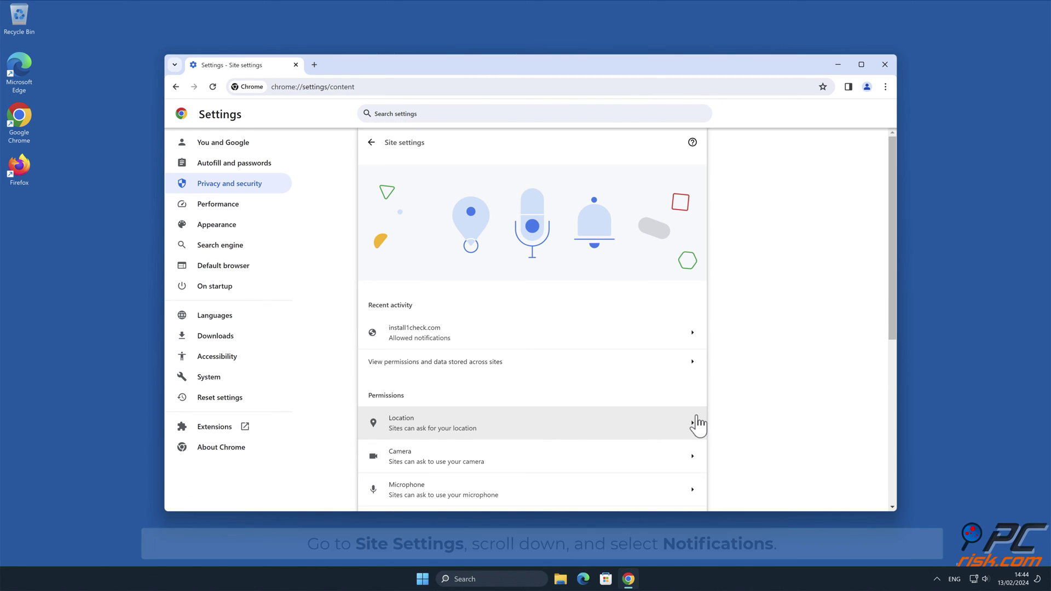
drag(893, 238, 889, 343)
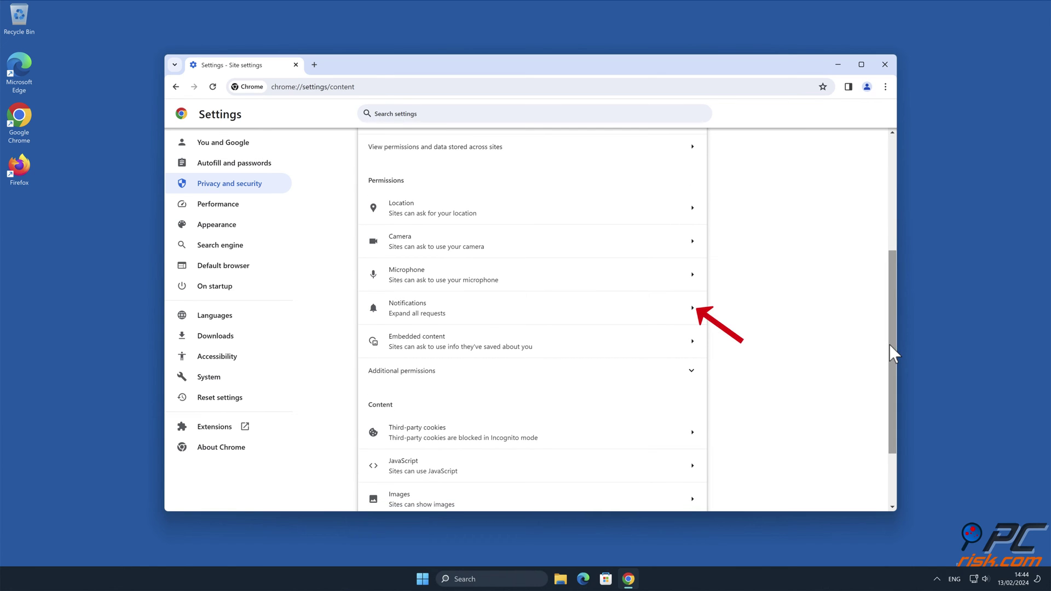
click(692, 308)
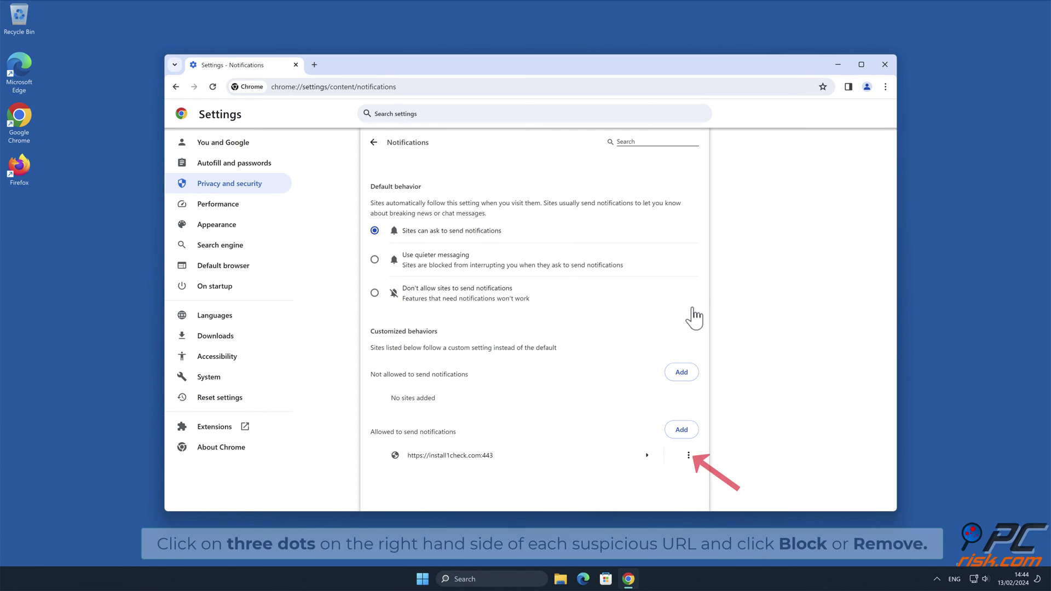
click(688, 455)
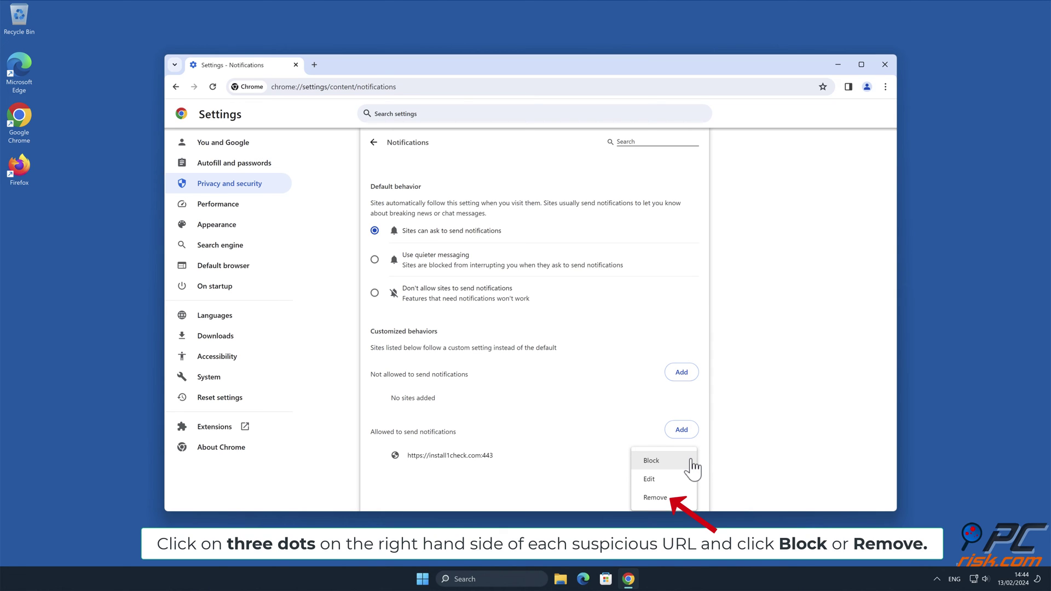
click(656, 498)
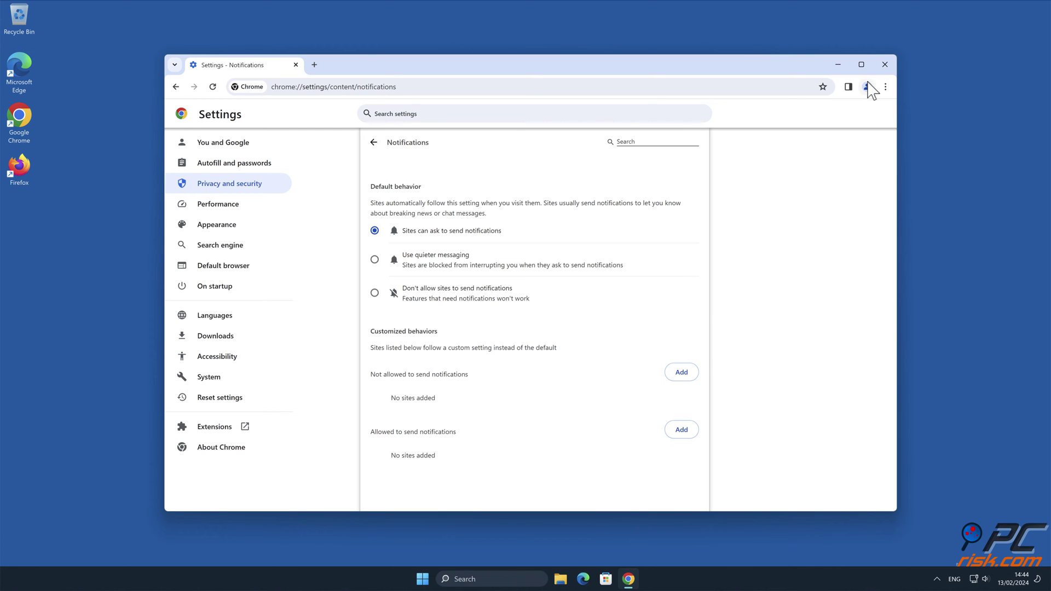
click(884, 64)
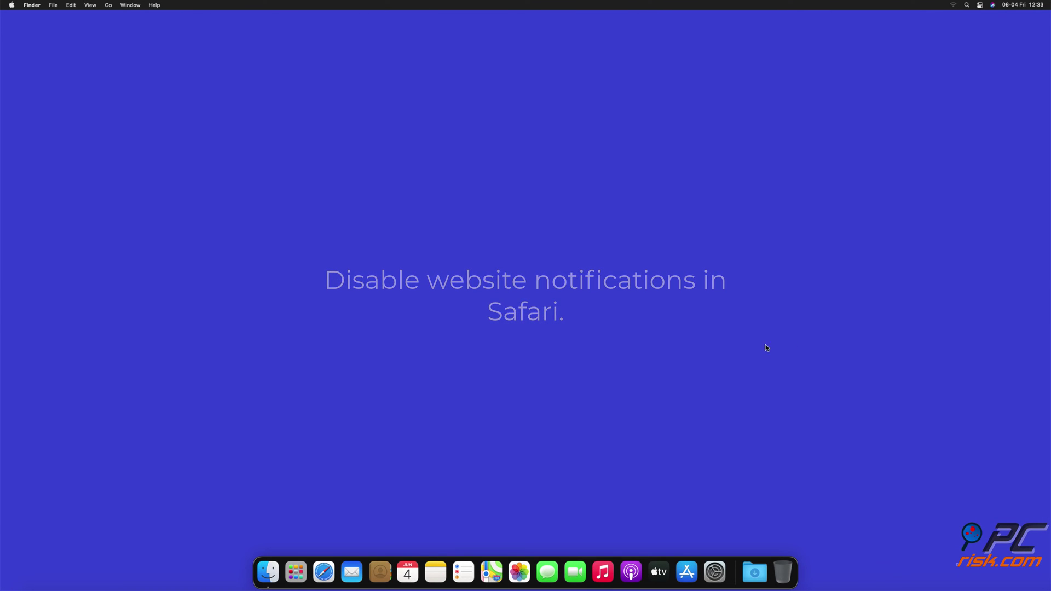
Launch Safari and open the Websites tab of its Preferences
click(322, 572)
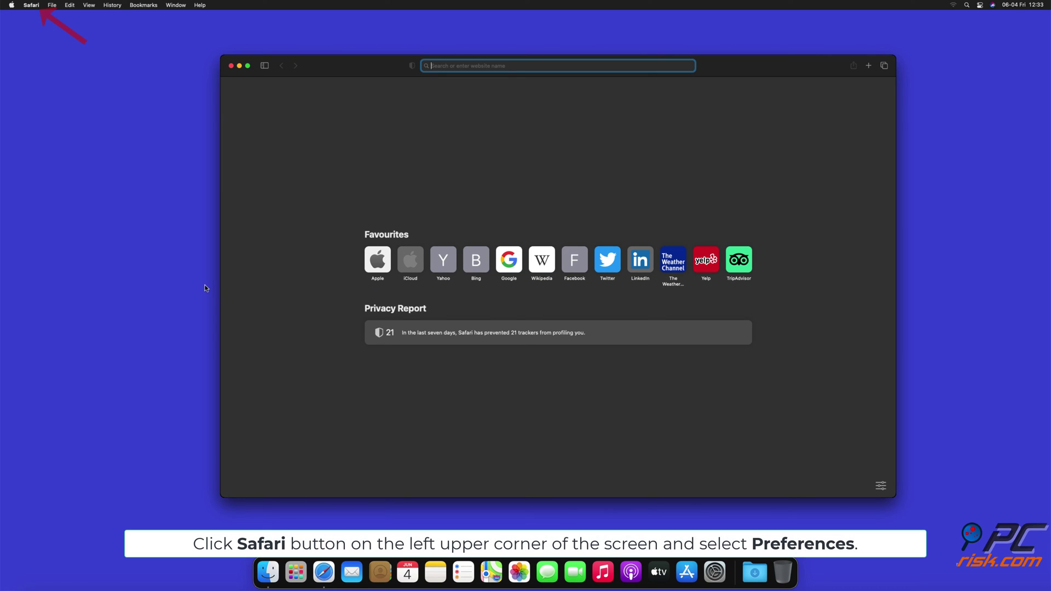
click(32, 6)
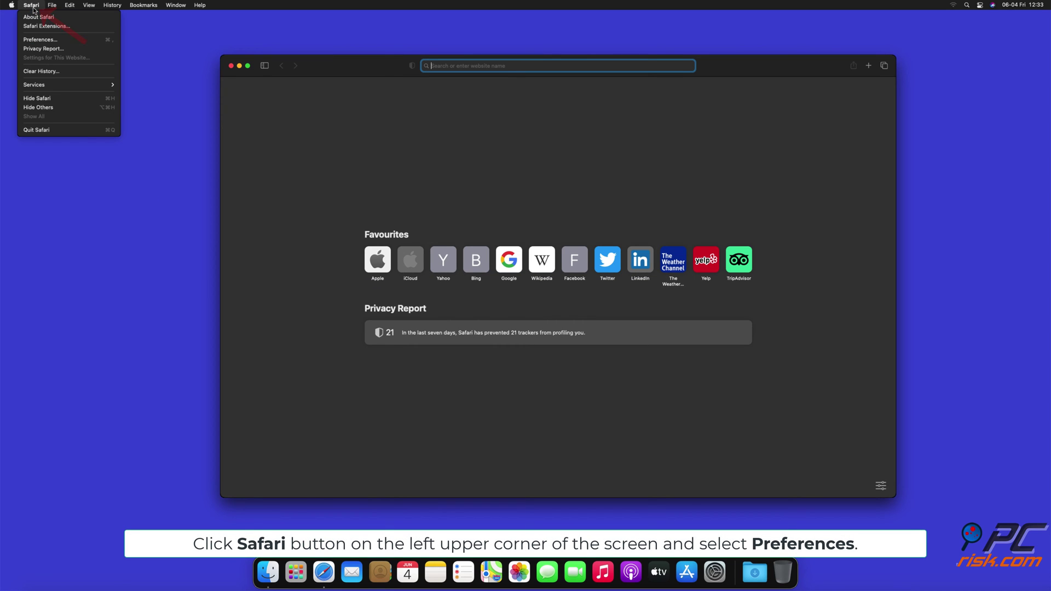
click(39, 40)
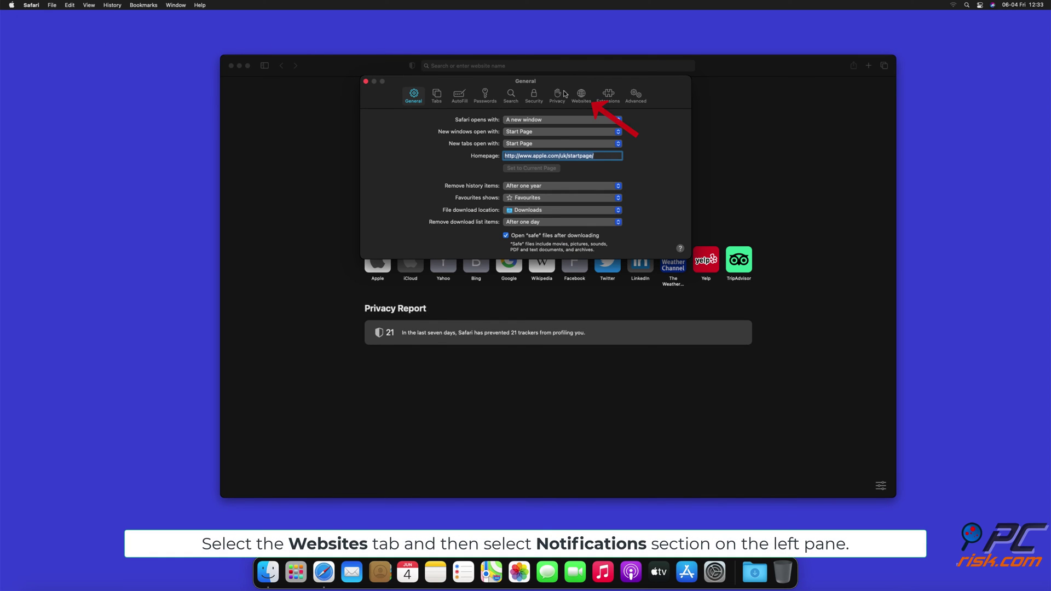
click(581, 96)
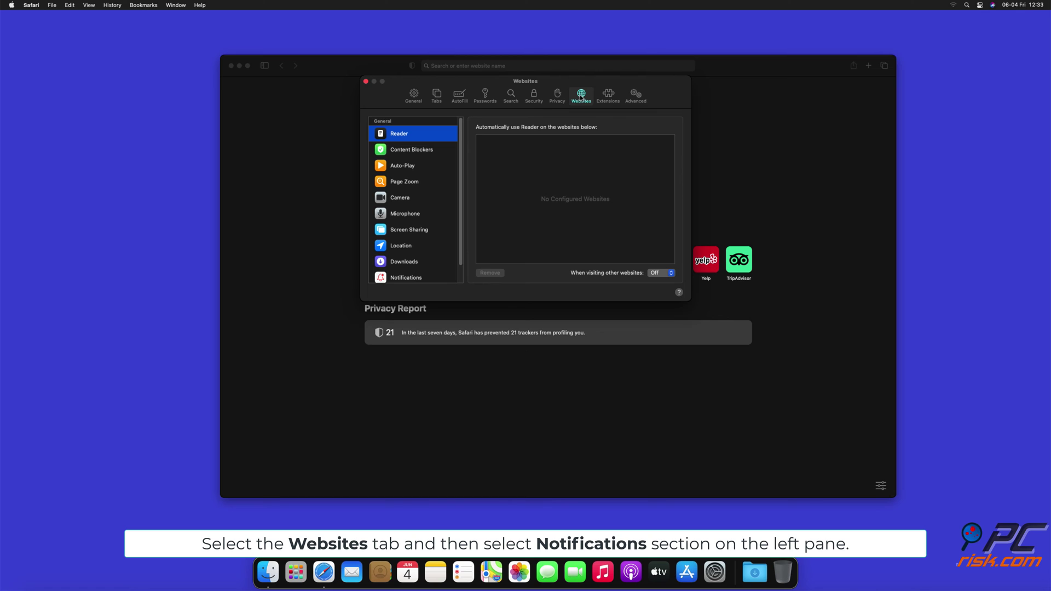
drag(463, 137, 461, 165)
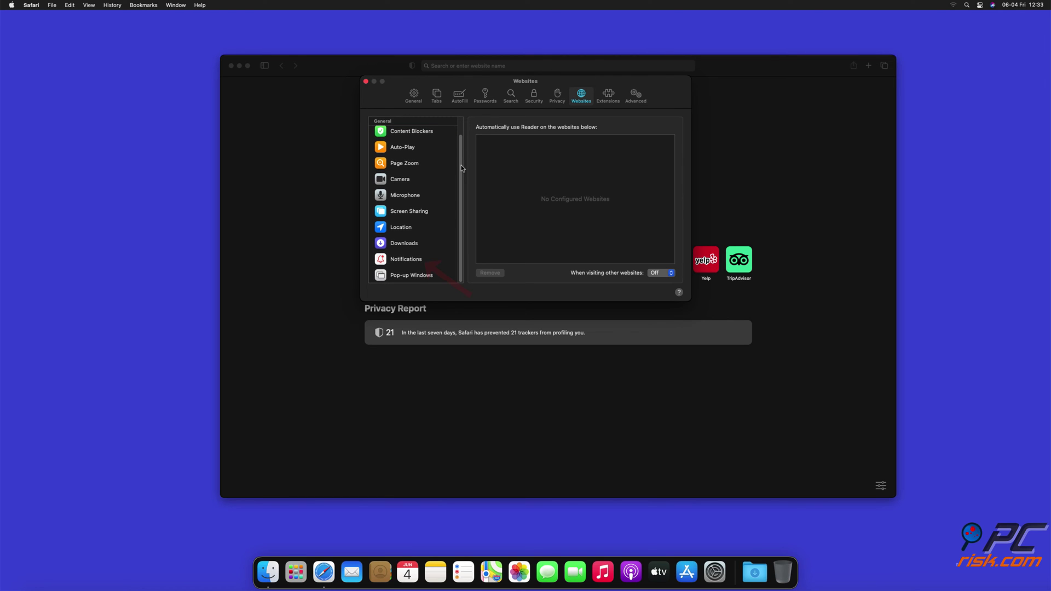
Set notifications for findmedia.biz, thehugefeed.com and watch-video.net to Deny, then close Preferences
click(405, 260)
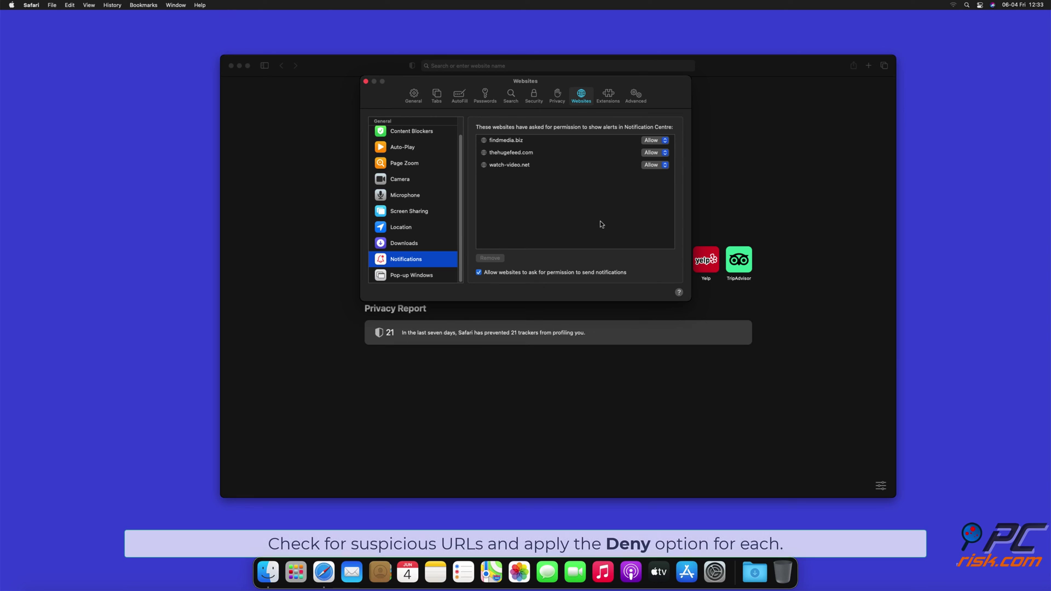
click(655, 141)
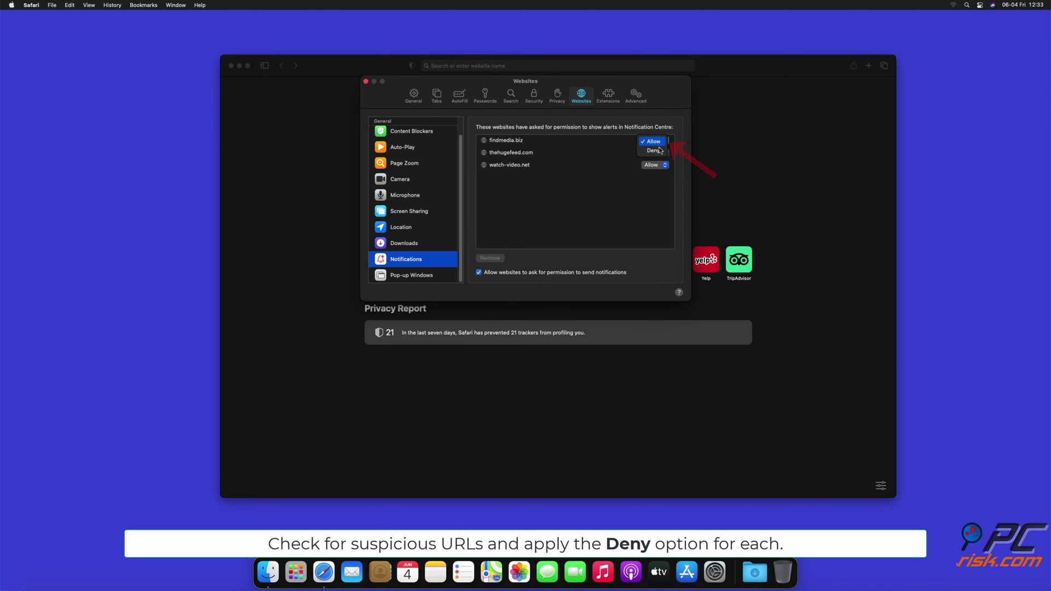
click(654, 150)
click(654, 152)
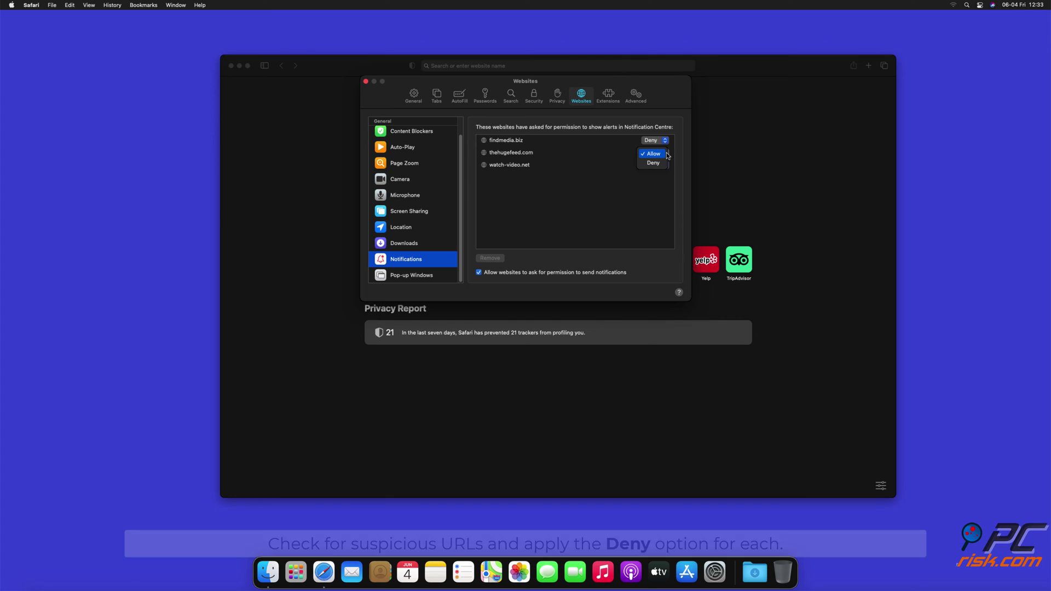
click(657, 163)
click(654, 165)
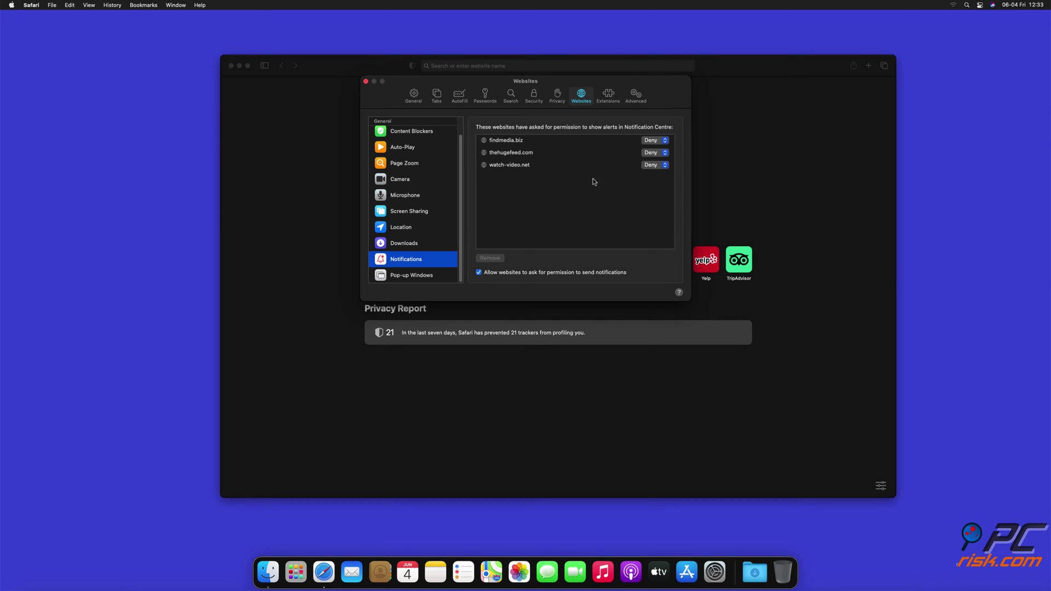
click(367, 83)
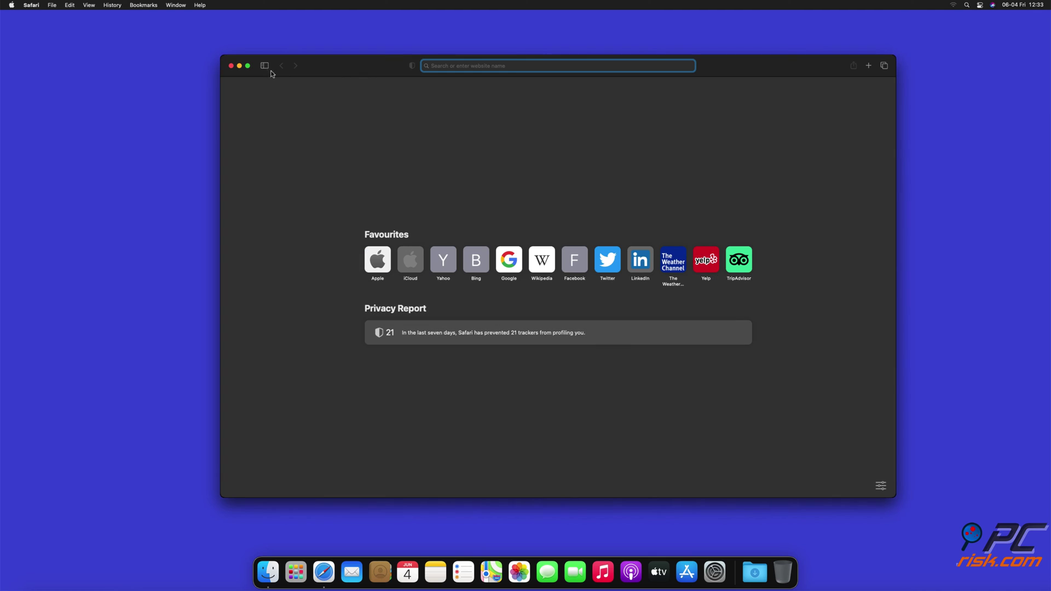
Close Safari and choose Settings from Edge's three-dot menu
click(231, 66)
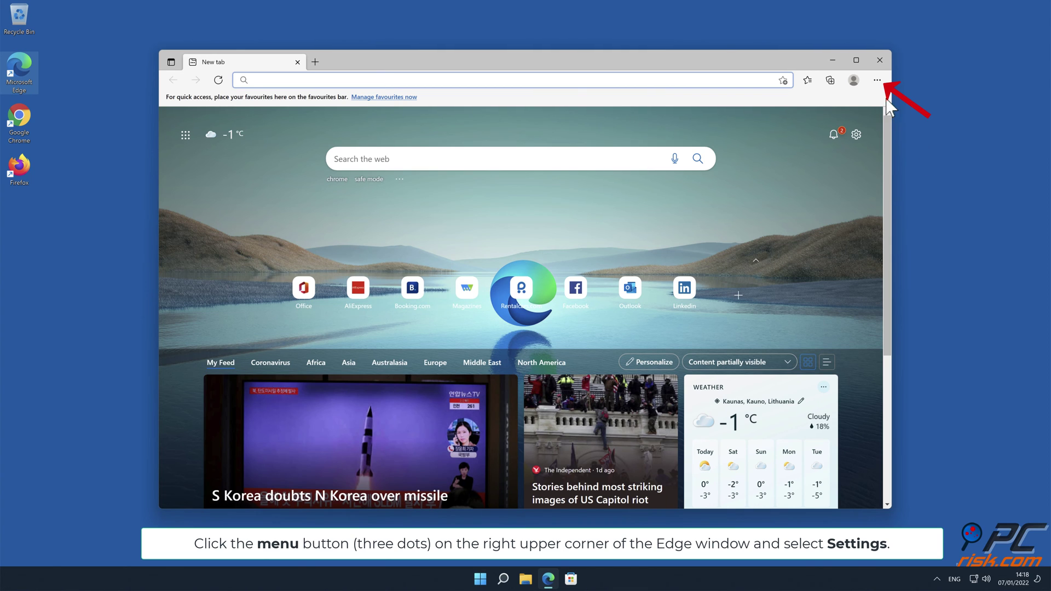
click(876, 80)
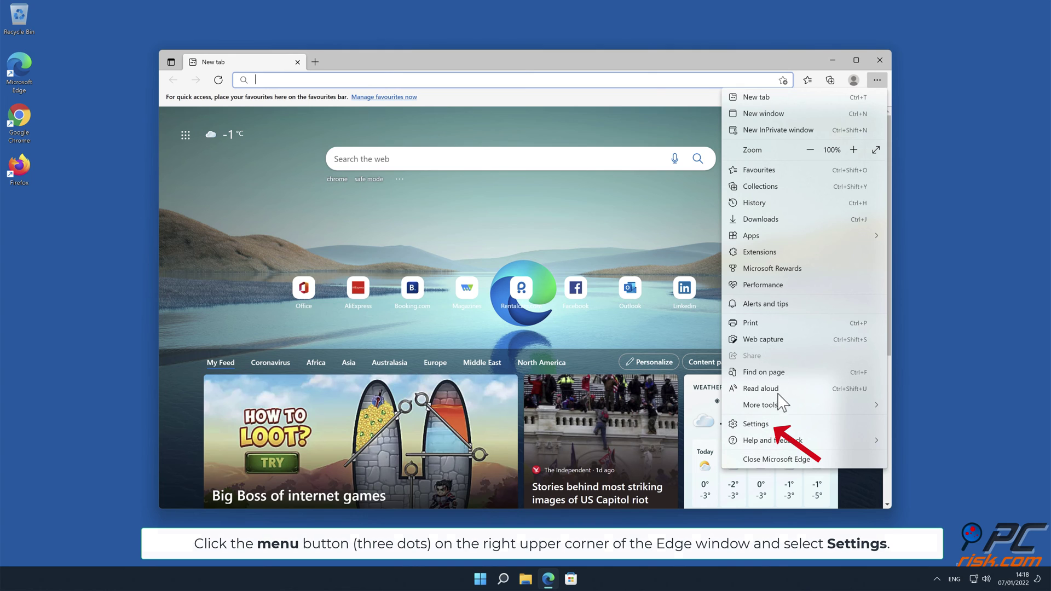
click(755, 424)
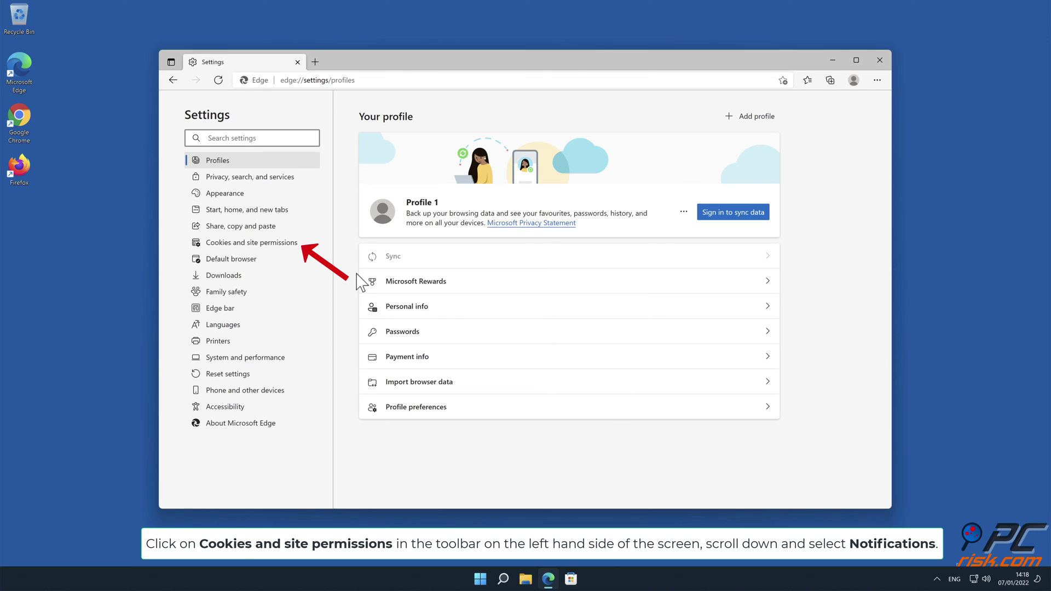
Open Edge's Notifications permissions page under Cookies and site permissions
click(292, 245)
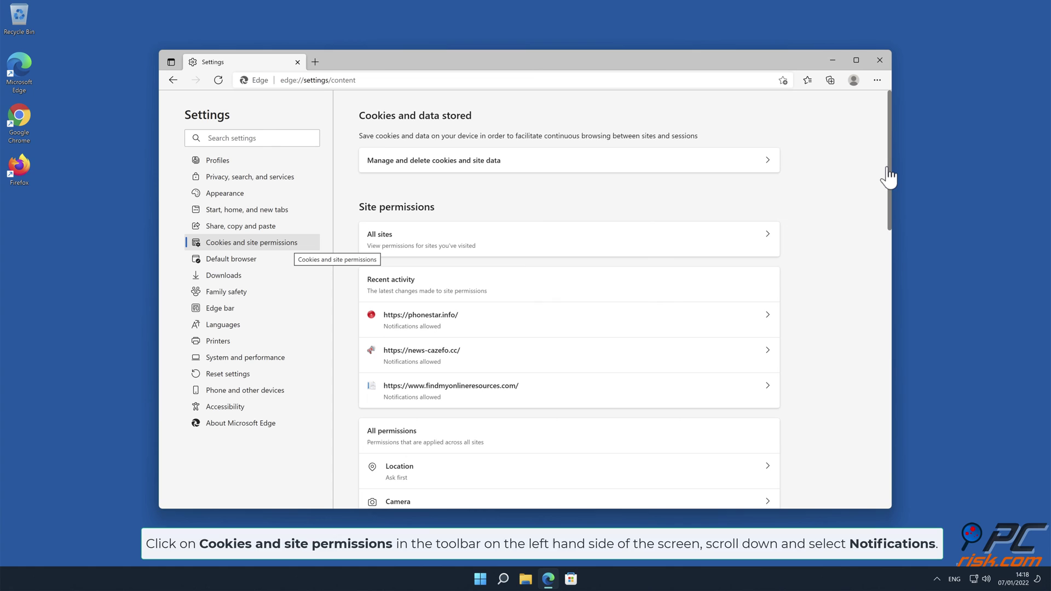
drag(887, 173, 892, 271)
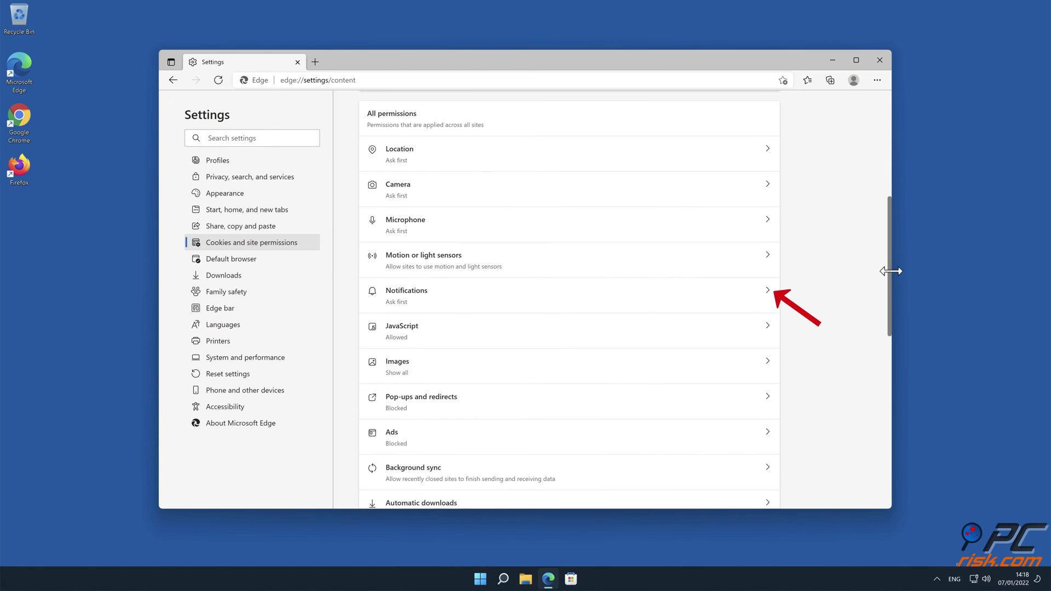
click(763, 292)
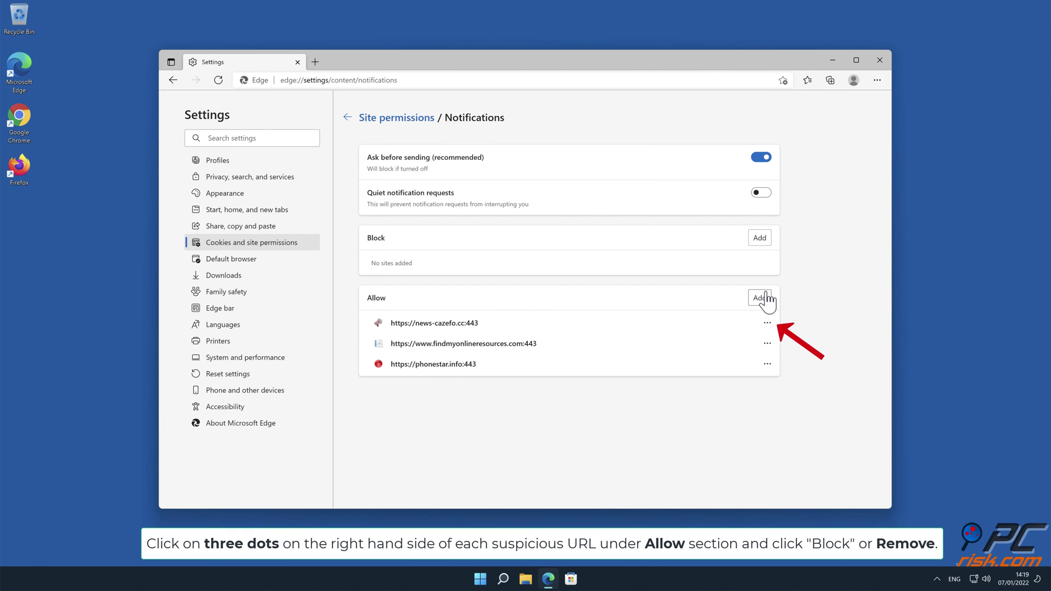
Remove news-cazefo.cc, findmyonlineresources.com and phonestar.info from Edge's allowed notifications, then close Edge
click(767, 322)
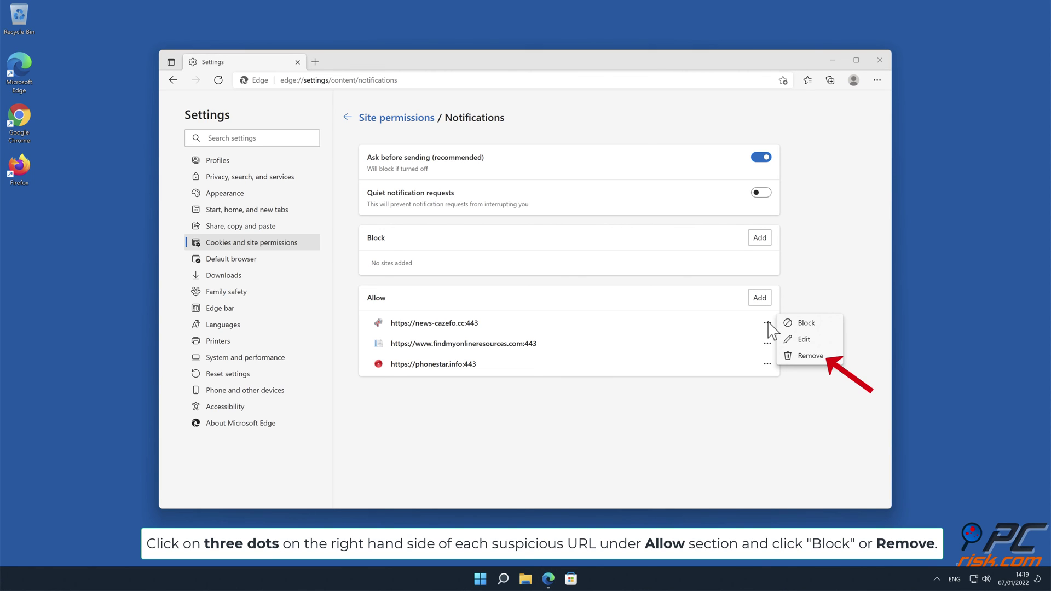
click(811, 355)
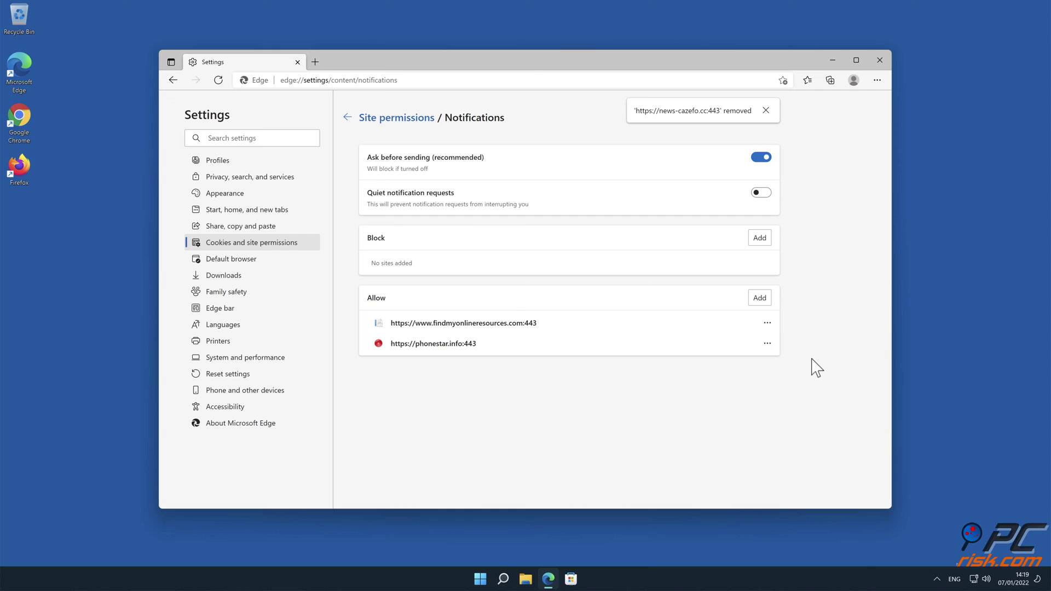
click(767, 324)
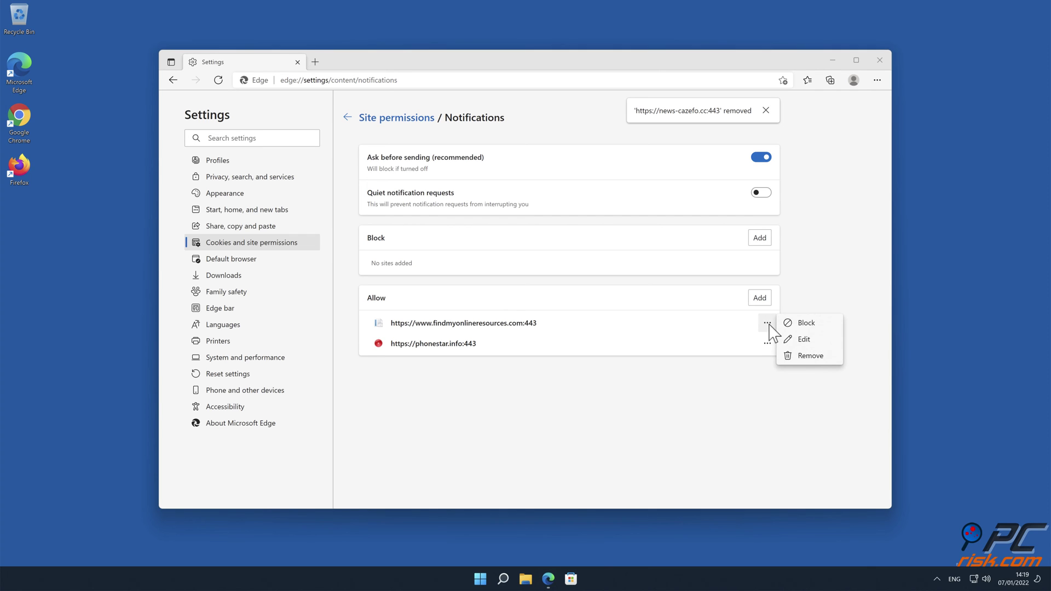
click(810, 356)
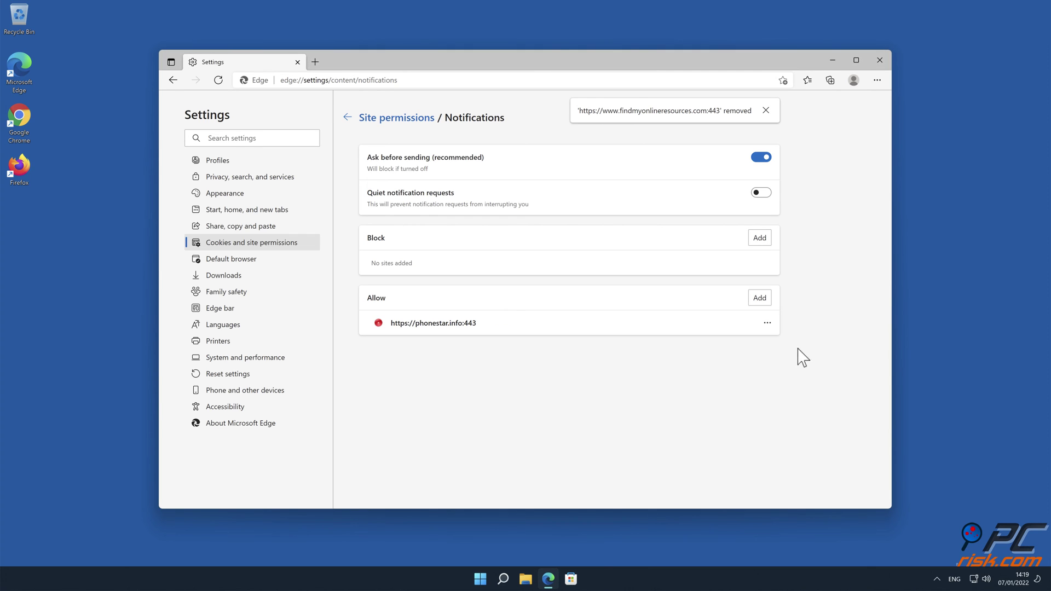
click(767, 323)
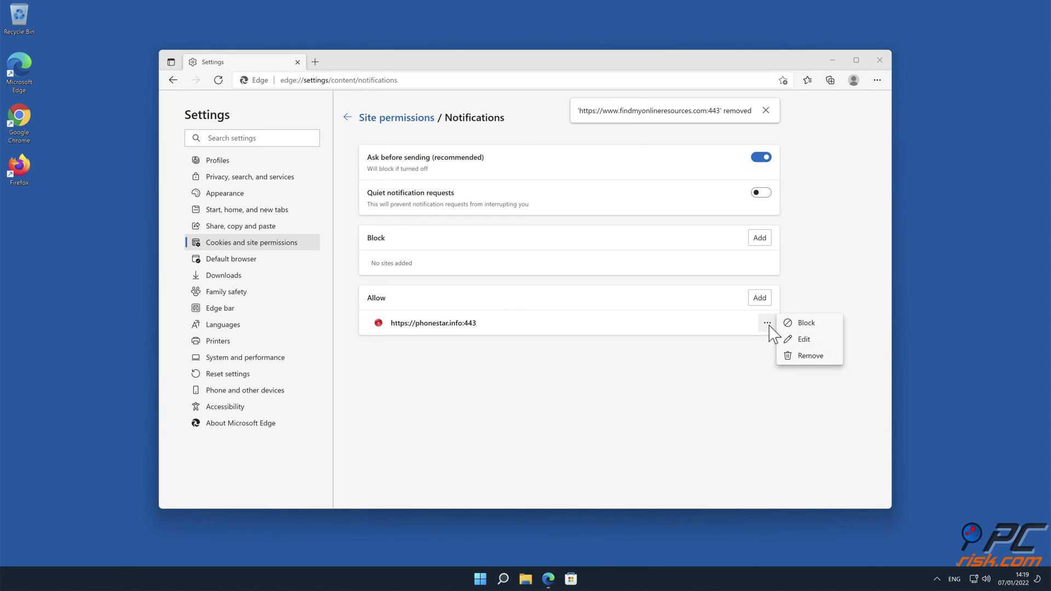
click(809, 355)
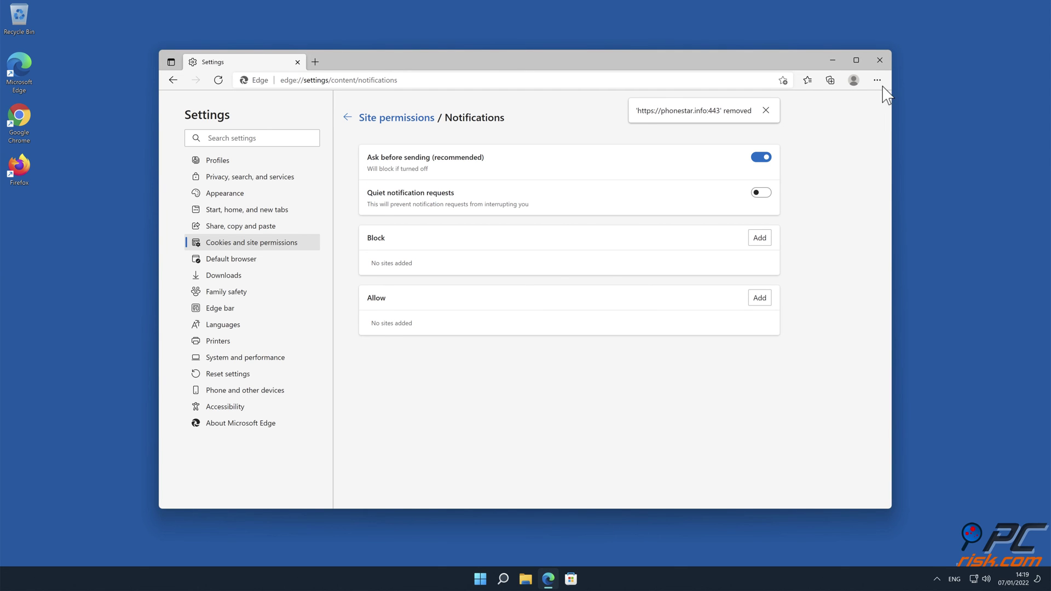
click(879, 60)
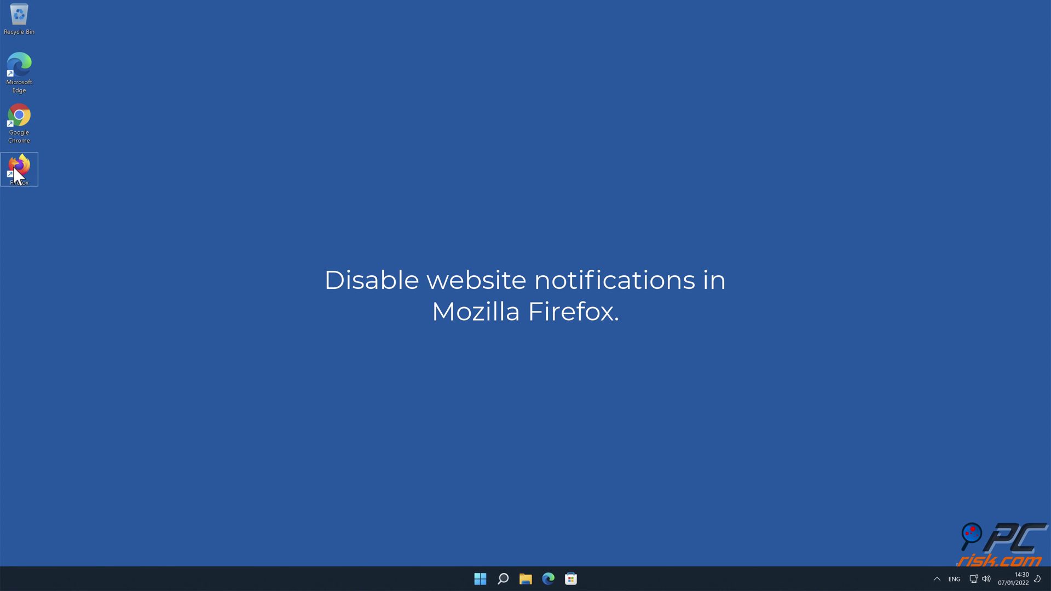
Launch Firefox from the desktop and open Settings from its main menu
double_click(13, 167)
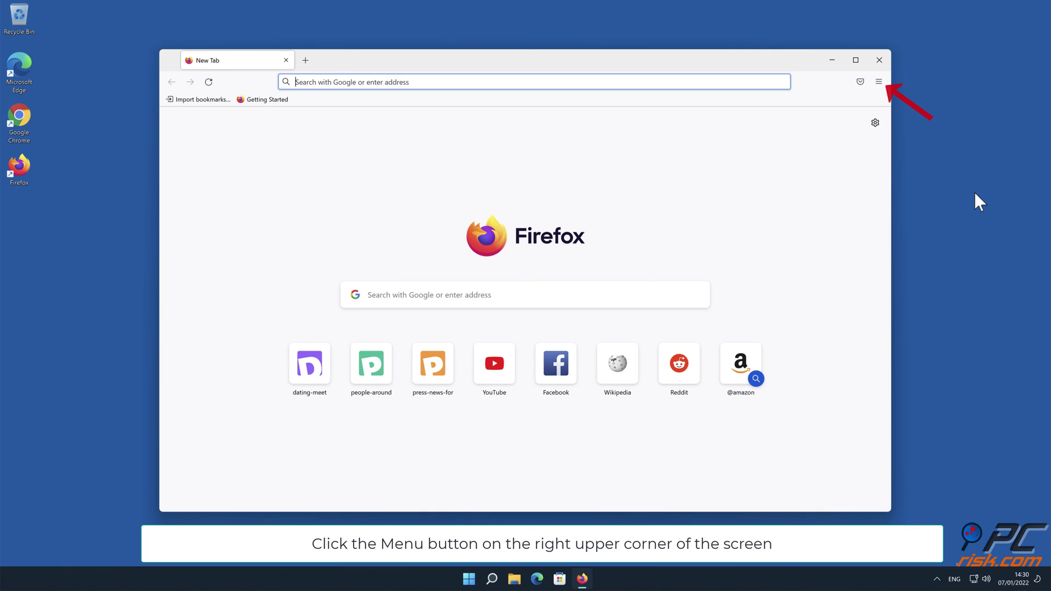
click(878, 82)
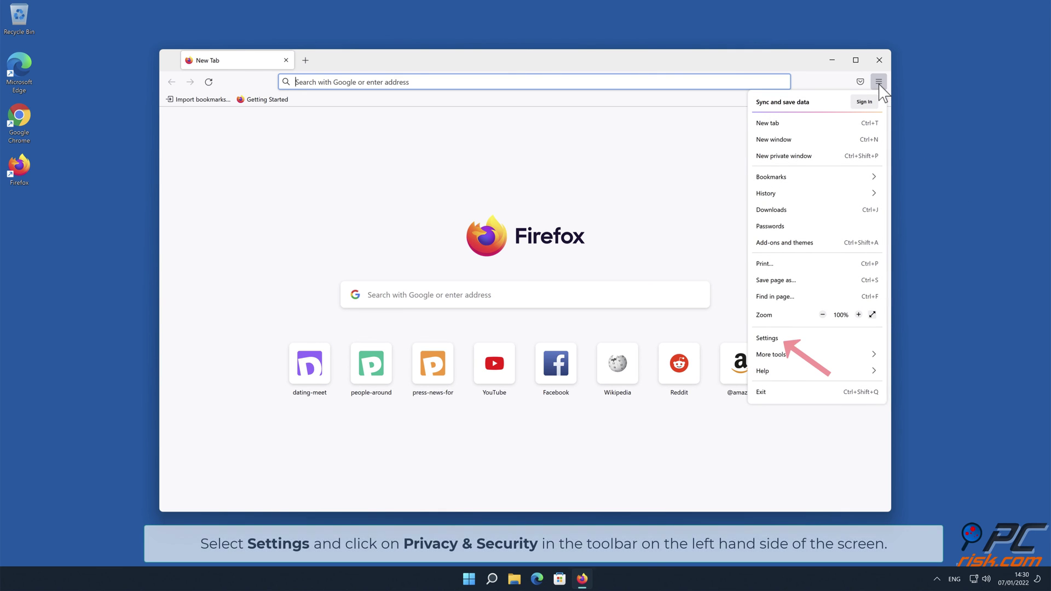
click(825, 338)
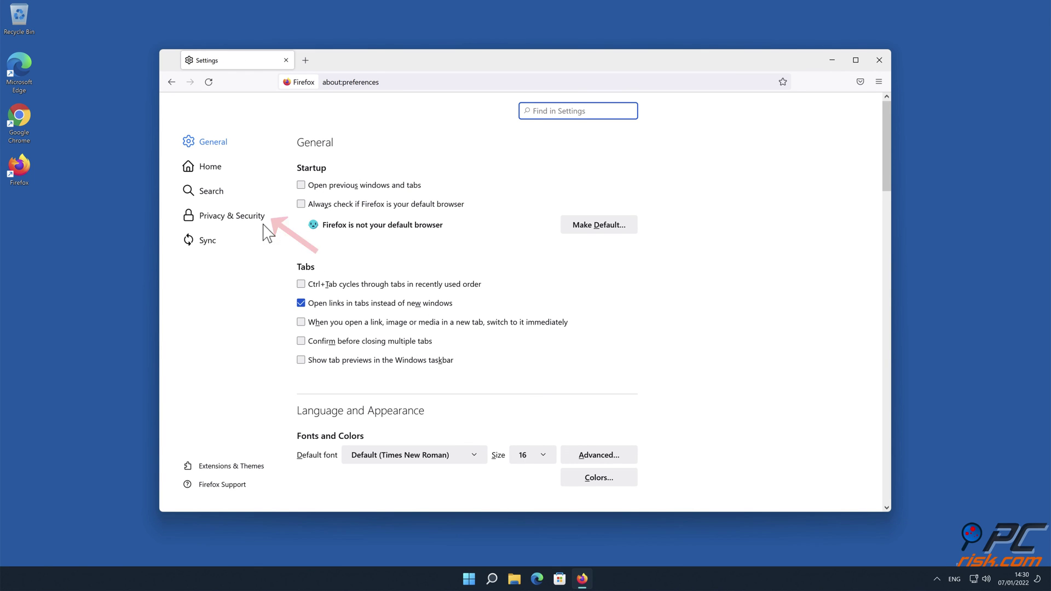
Open the Notifications permission settings from Firefox's Privacy & Security page
click(246, 216)
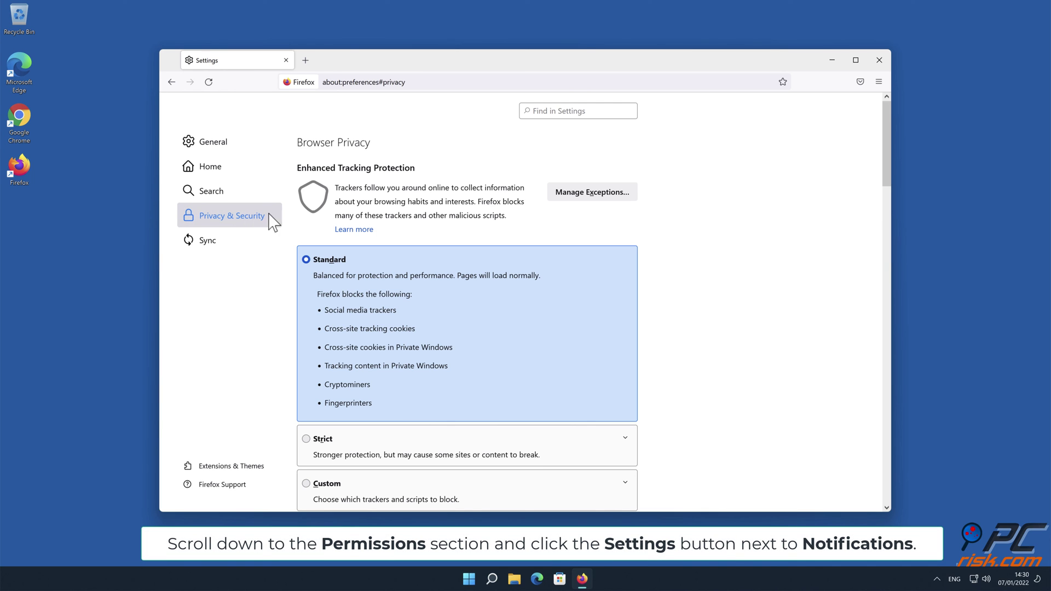
drag(888, 140, 891, 343)
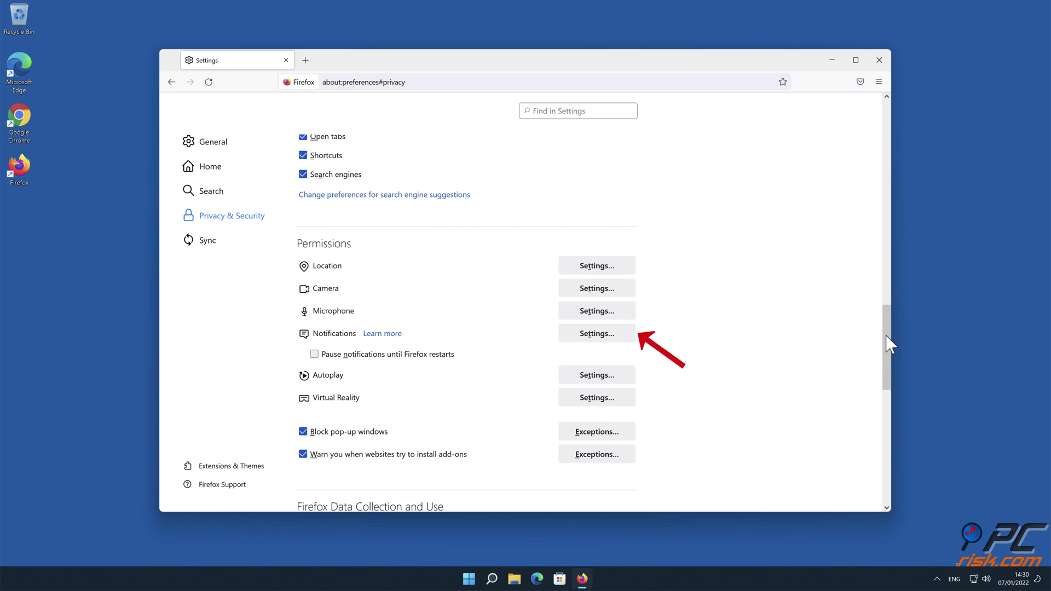
click(597, 333)
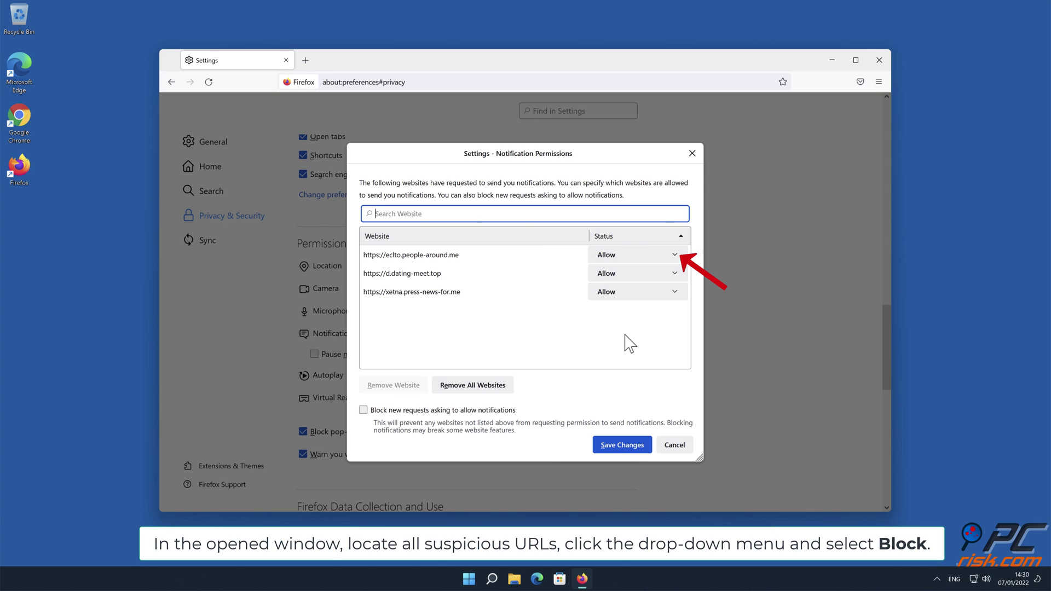
Open the Allow/Block status dropdown for eclto.people-around.me
click(673, 255)
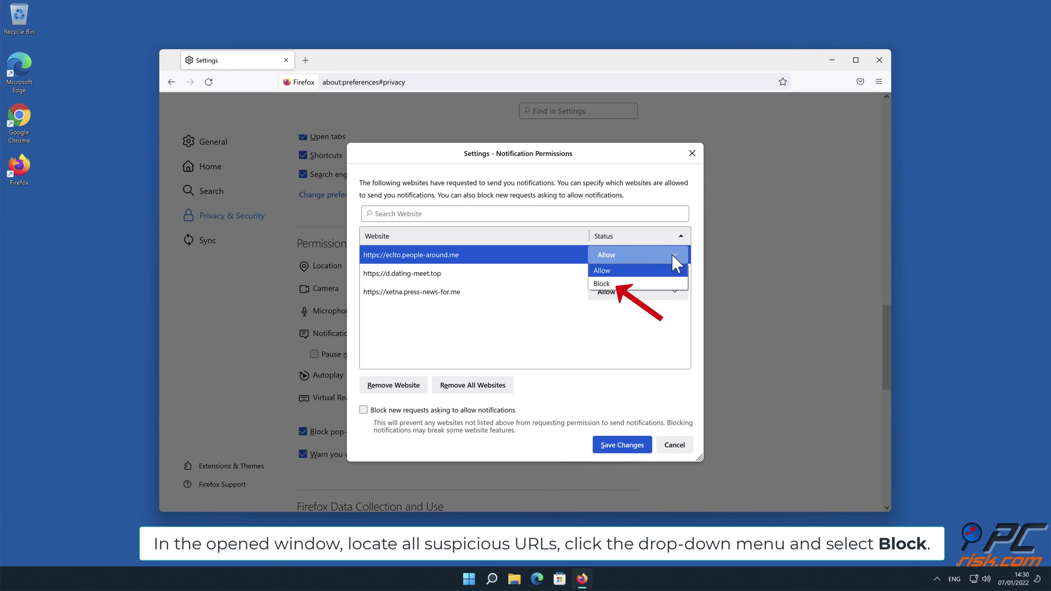